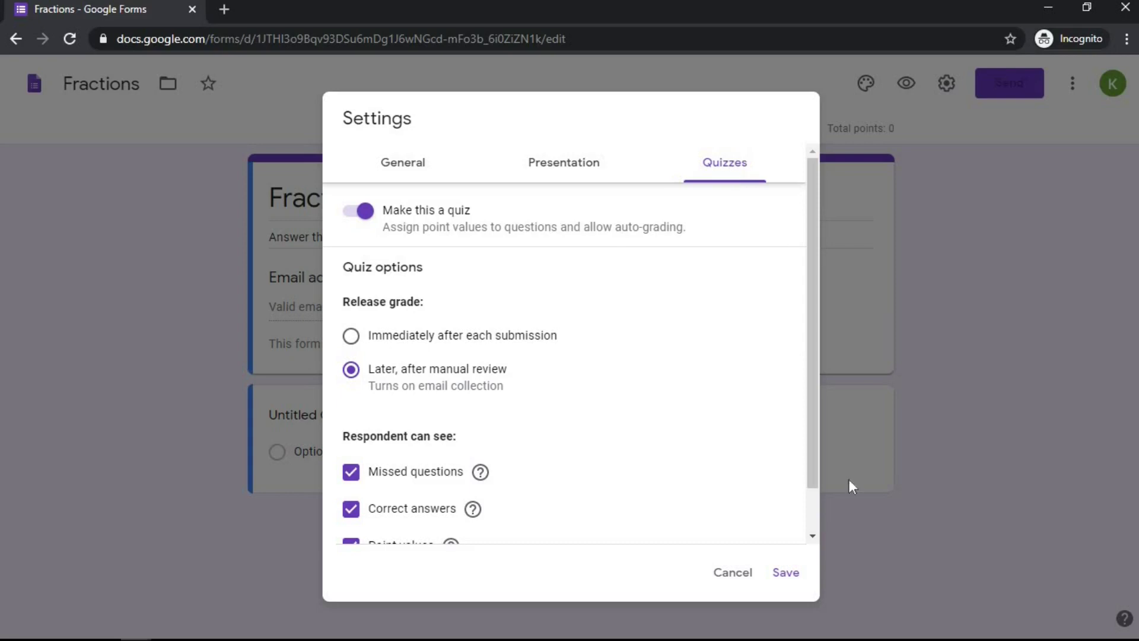
Step: Save the quiz settings of the Fractions form
click(786, 573)
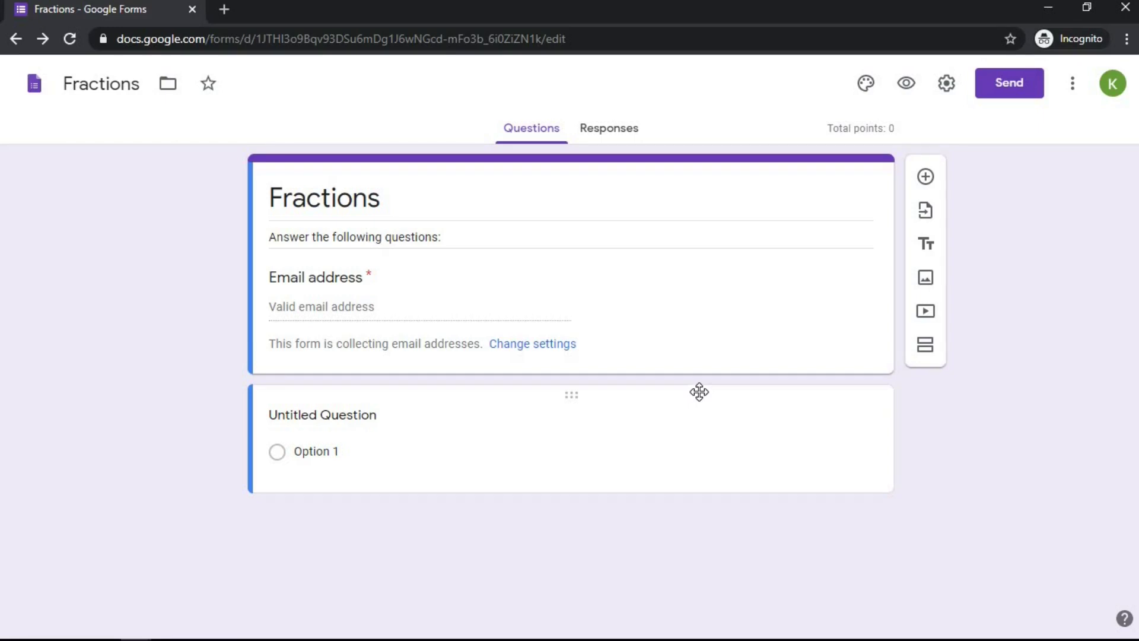
click(438, 211)
click(437, 211)
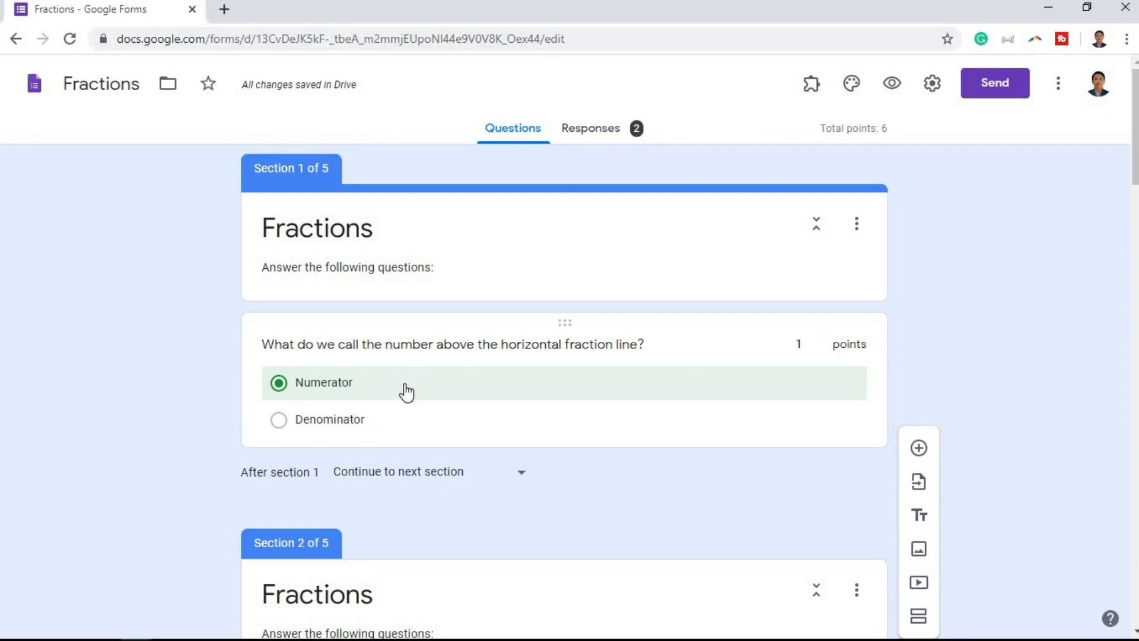
Step: Examine the question types, answer choices and sections of the completed Fractions sample quiz, from the first question to the Self-reflection section
scroll(402, 392, down, 5)
click(454, 383)
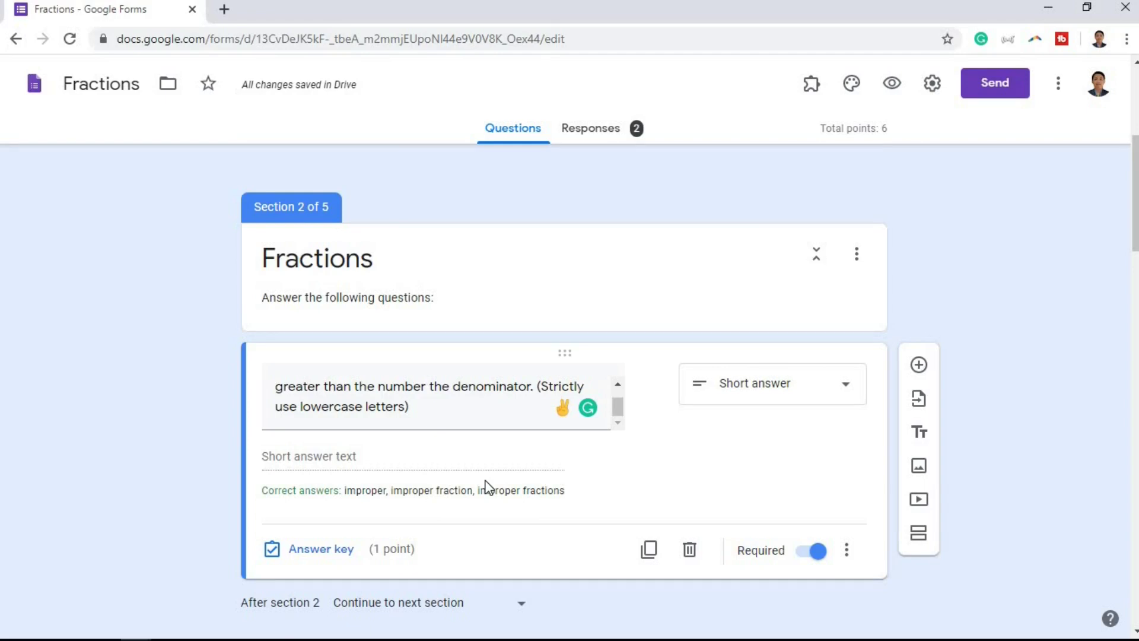
scroll(486, 487, down, 8)
scroll(424, 366, up, 1)
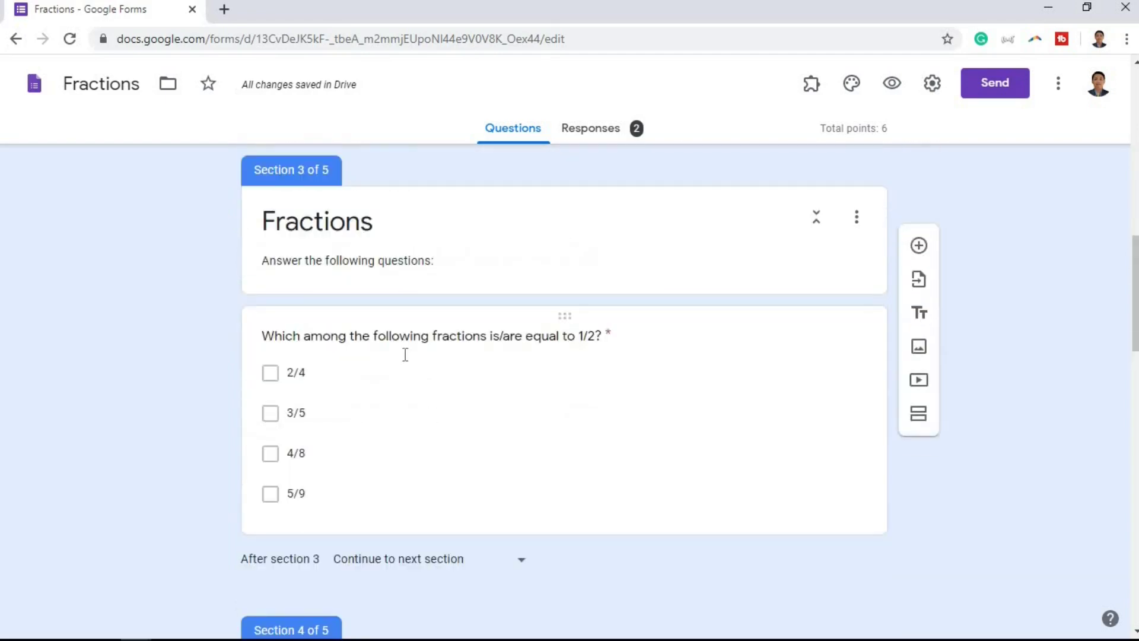
scroll(523, 475, down, 4)
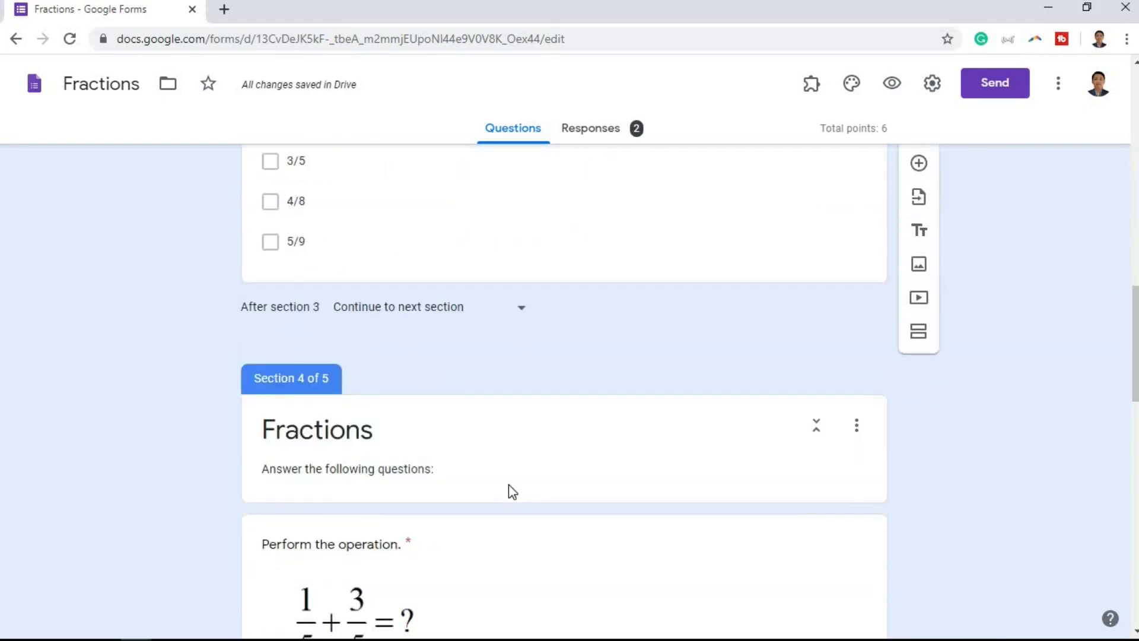
scroll(509, 485, down, 4)
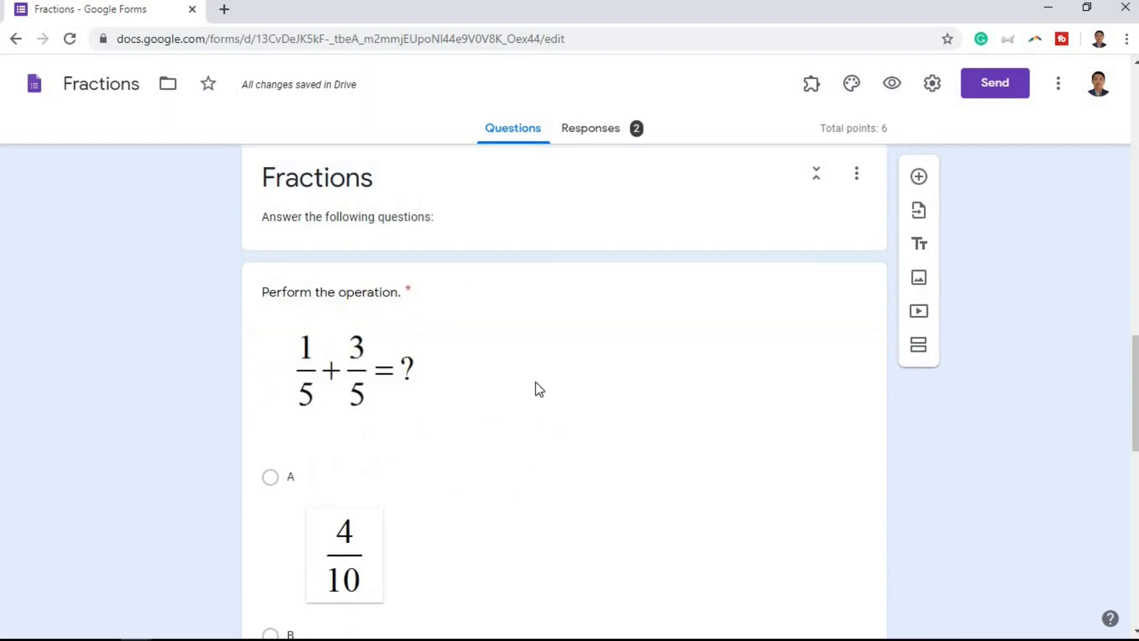
scroll(593, 427, down, 3)
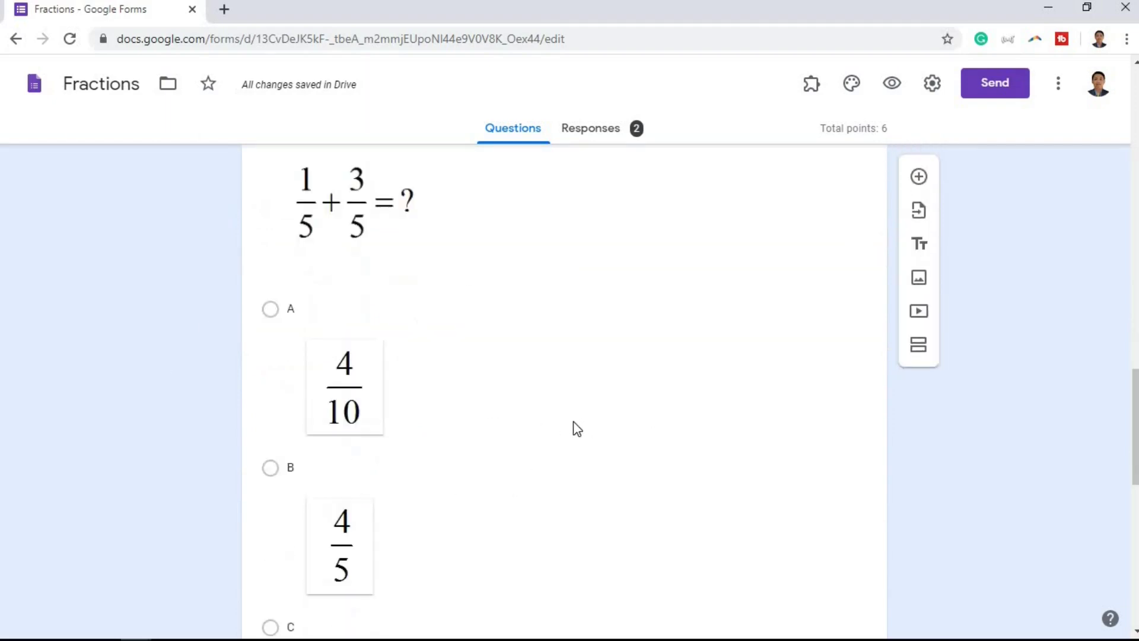
scroll(570, 428, down, 8)
scroll(570, 429, down, 3)
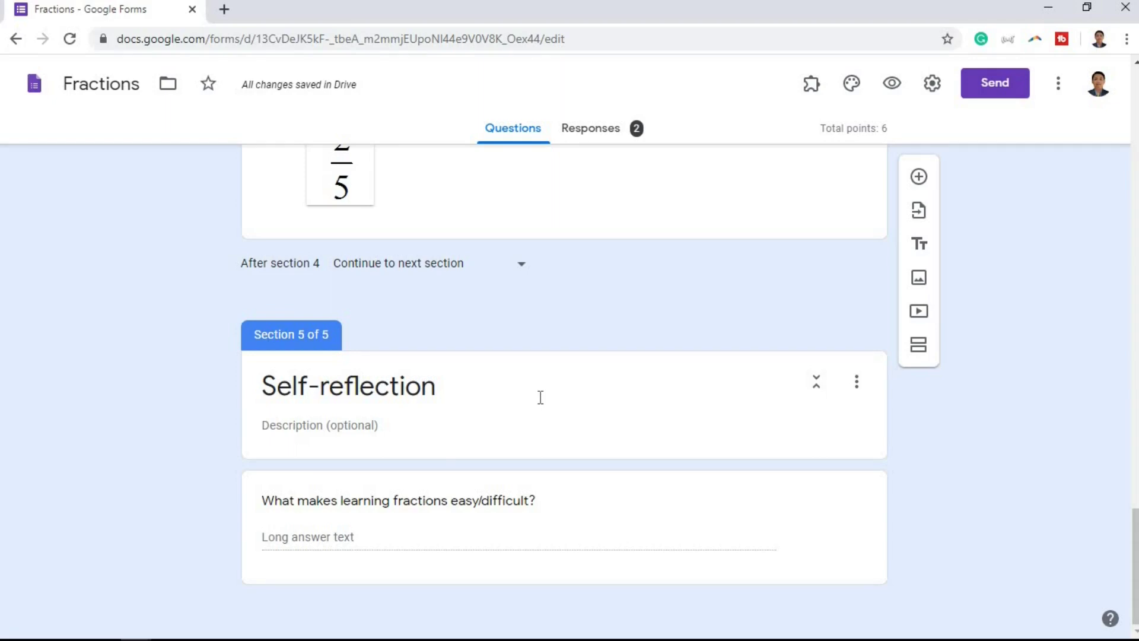
scroll(537, 397, up, 20)
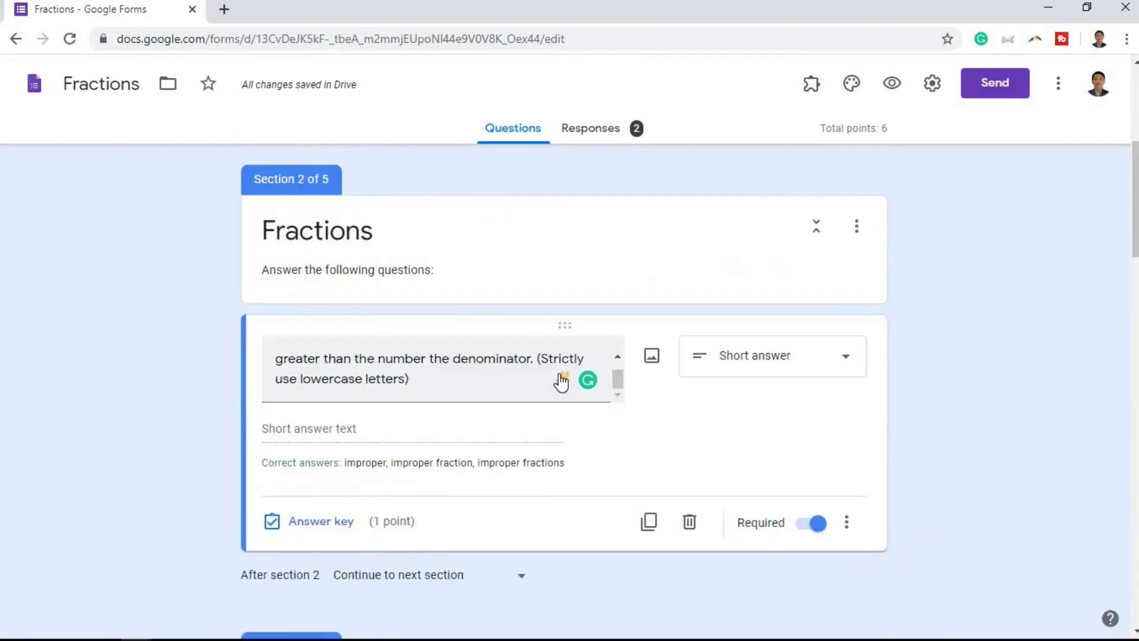
scroll(559, 373, up, 2)
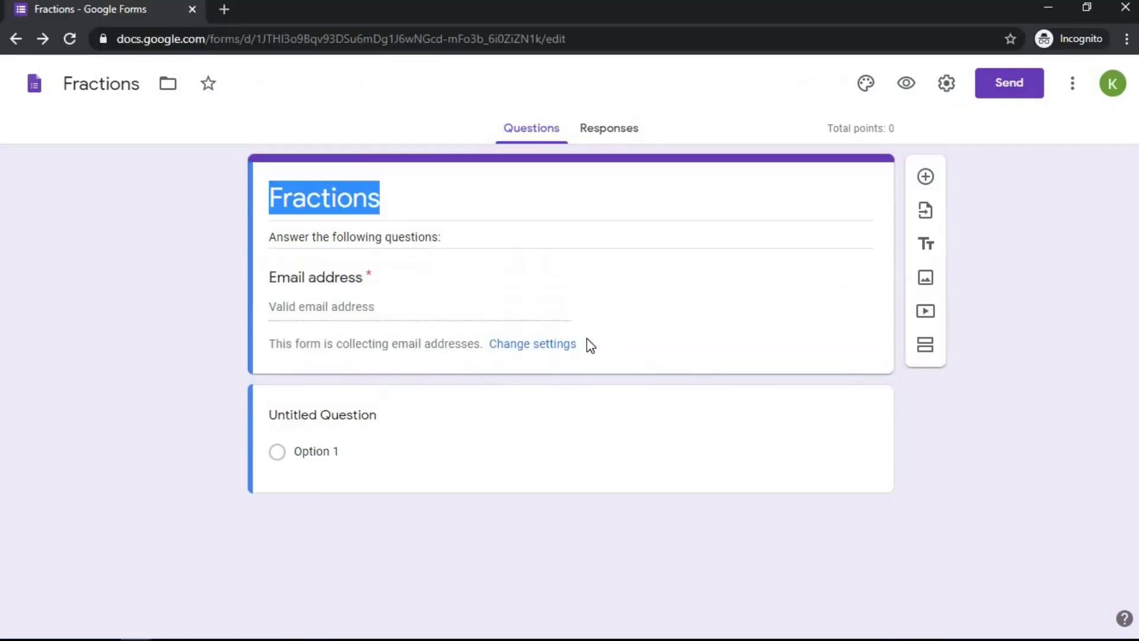
Step: Replace the untitled multiple-choice question's text with "What do we call the number above the horizontal fraction line?"
click(229, 272)
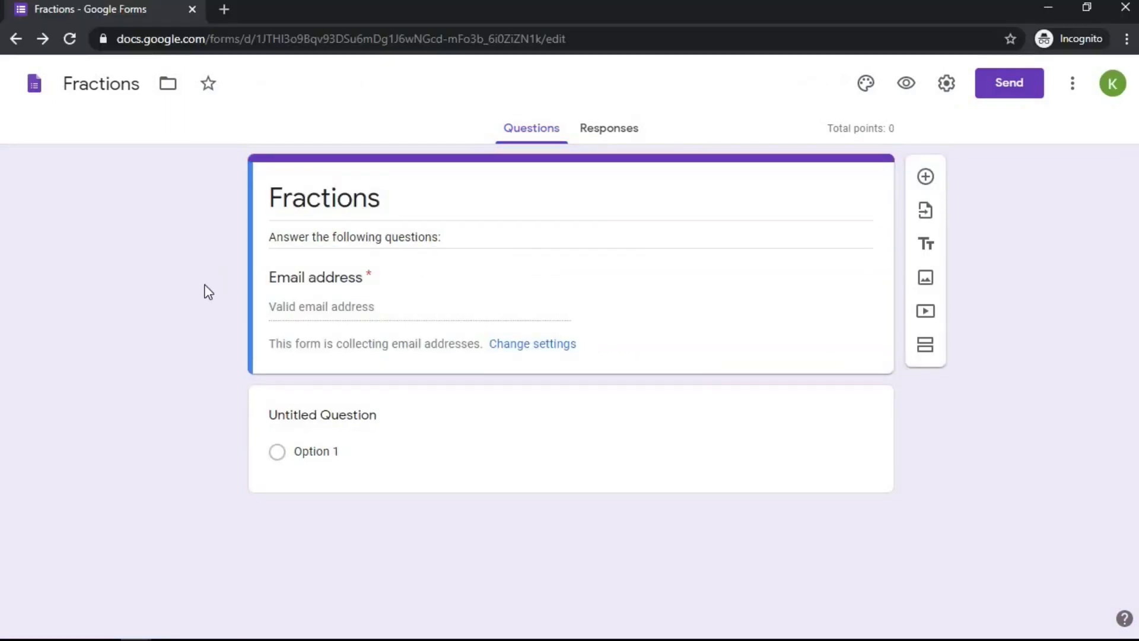
click(409, 427)
click(423, 435)
drag(423, 435, 253, 442)
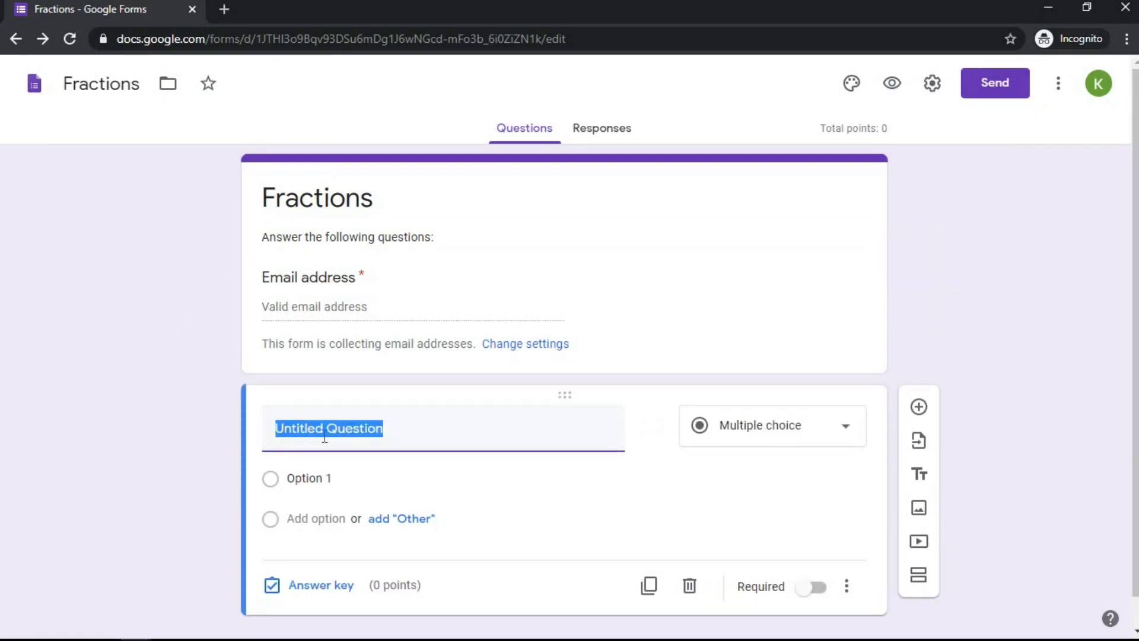
click(402, 432)
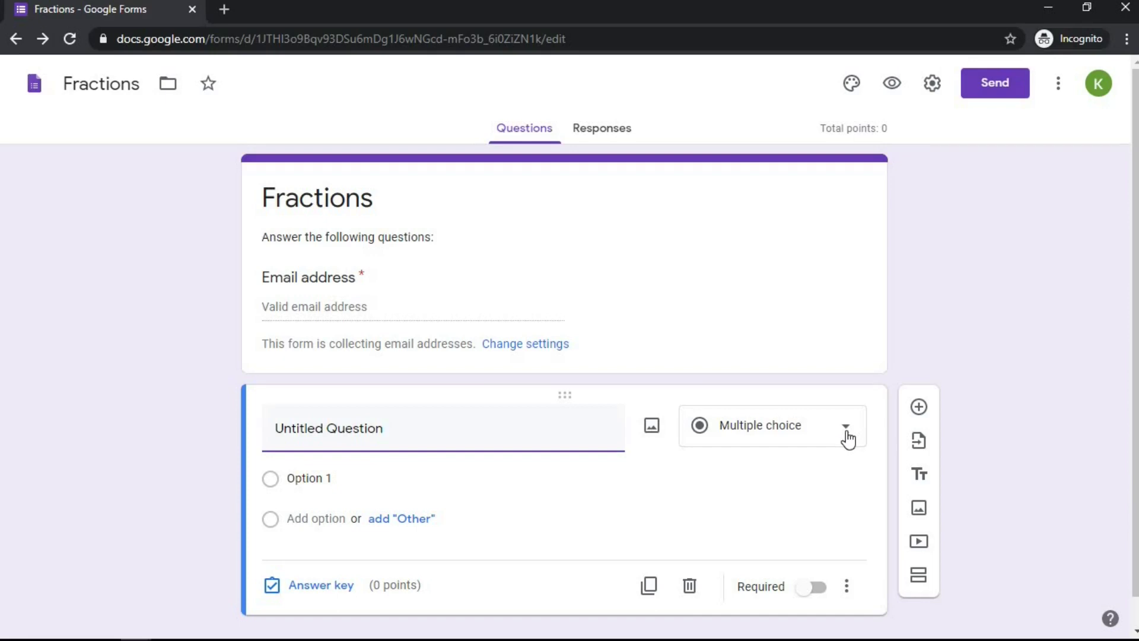
click(847, 439)
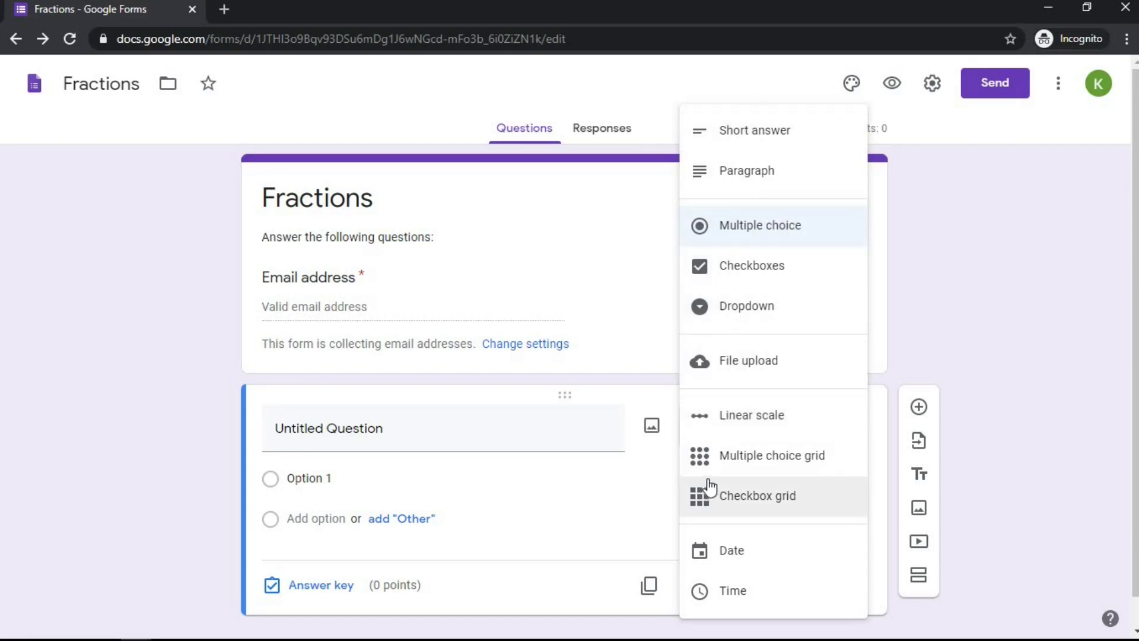
click(487, 435)
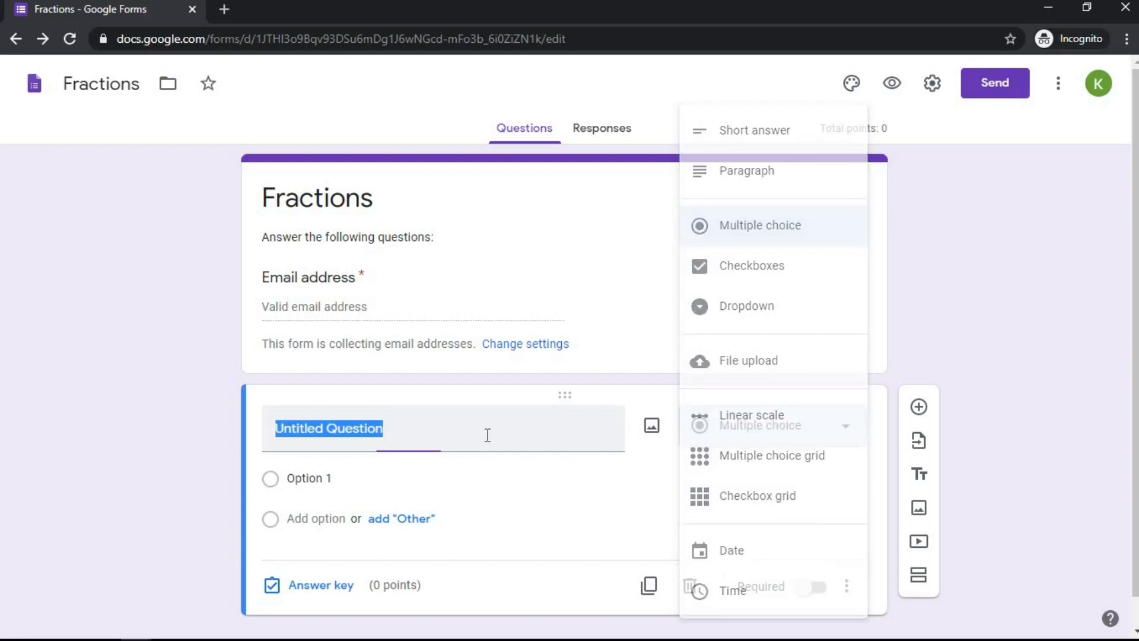
text(What do we call the number above the horizontal fraction line?)
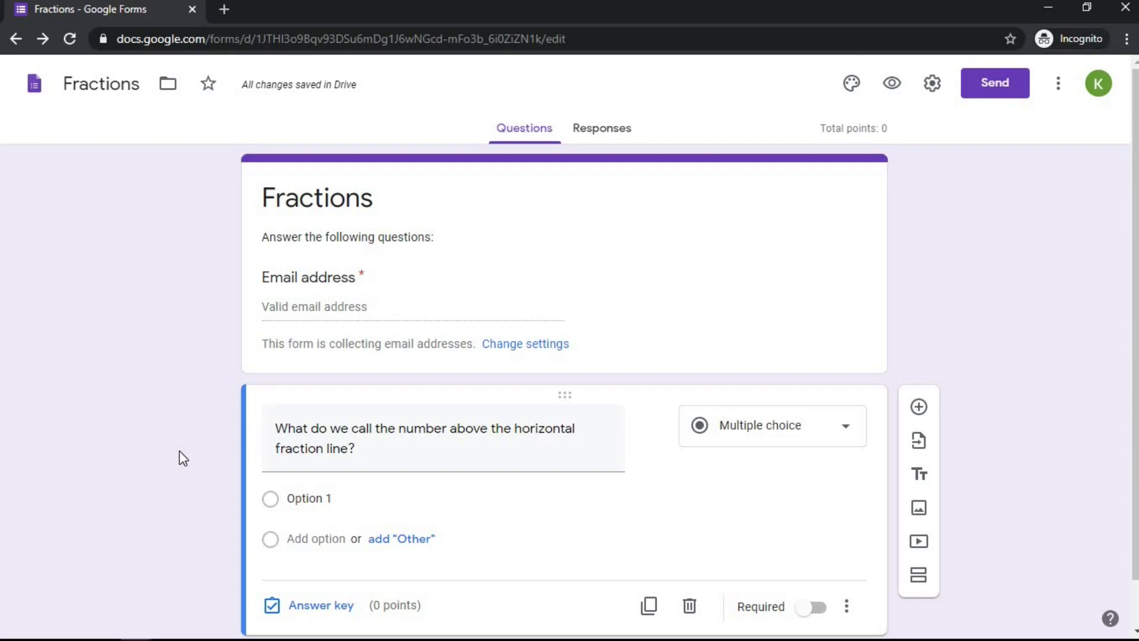
Step: Enter "Numerator" and "Denominator" as the two answer options of the fraction line question
scroll(181, 483, down, 1)
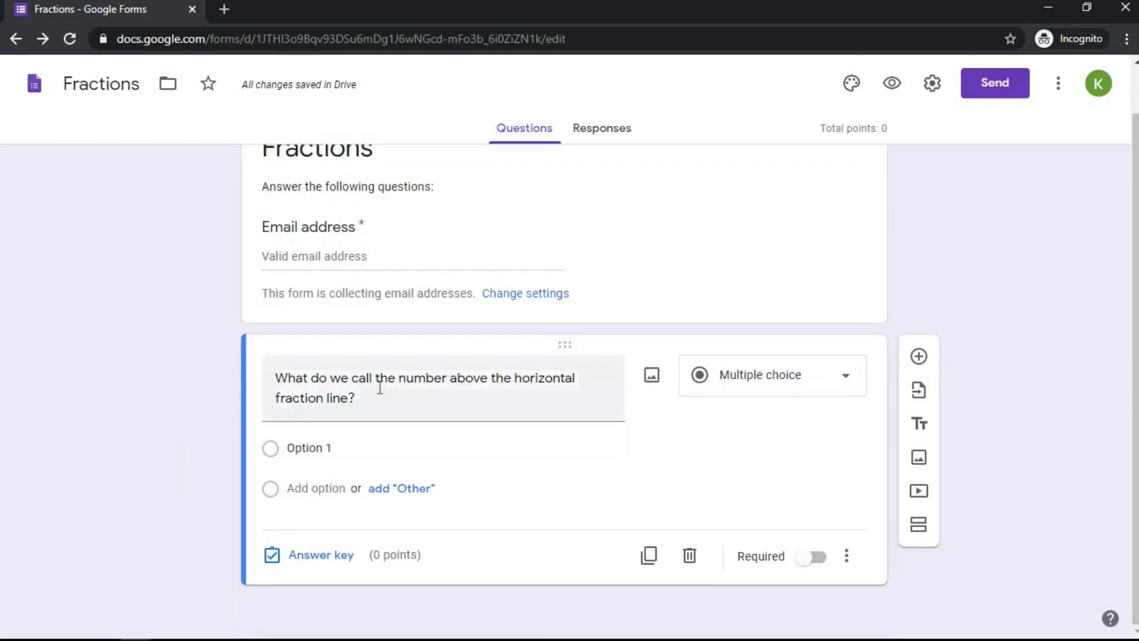
click(382, 449)
text(Numerator)
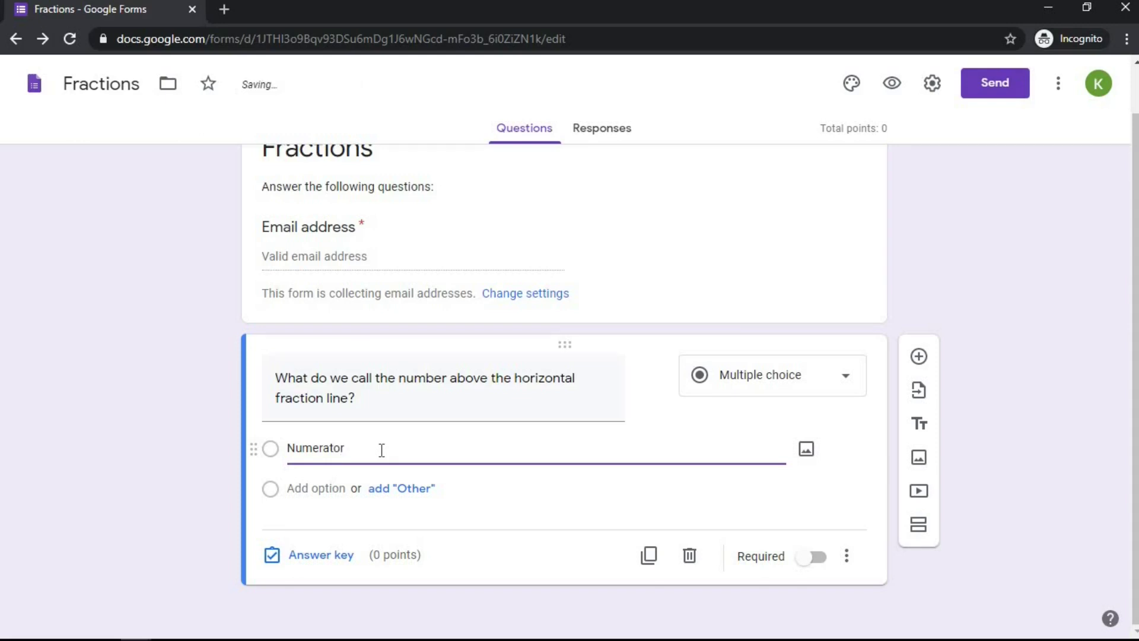
click(316, 487)
text(Denominator)
click(218, 511)
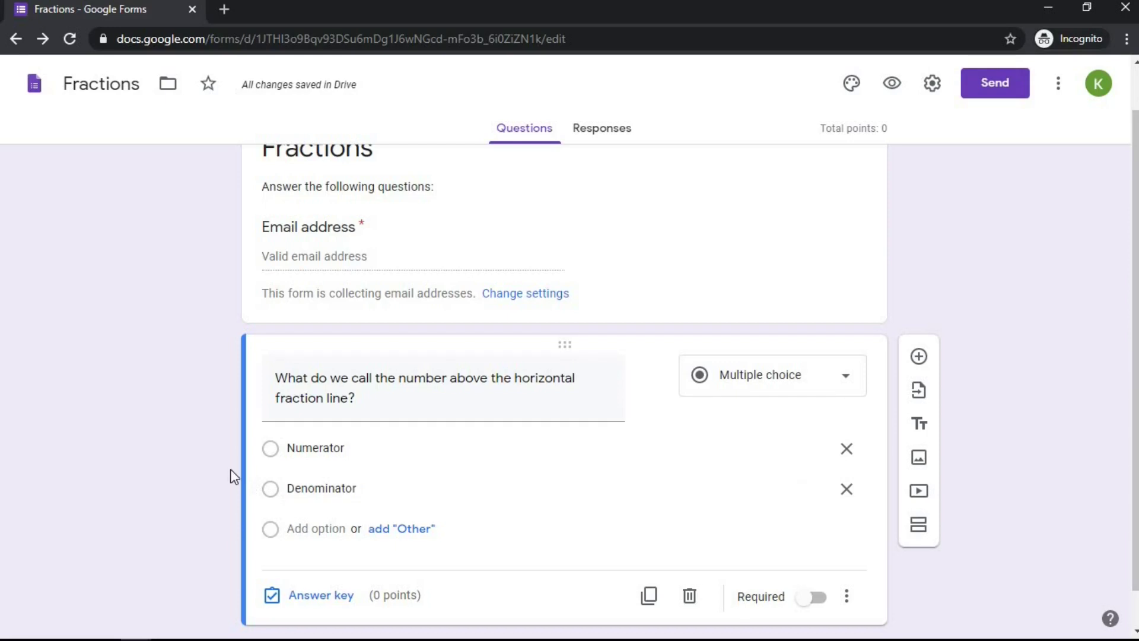
Step: In the question's answer key, mark Numerator as the correct answer and assign 1 point
scroll(234, 476, down, 1)
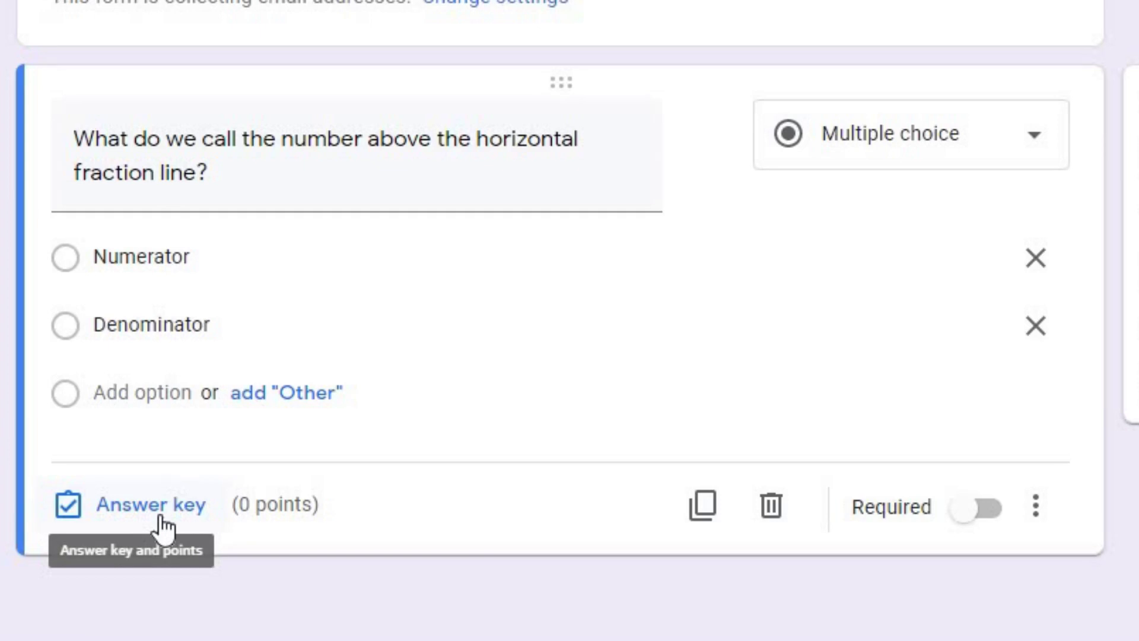
click(160, 518)
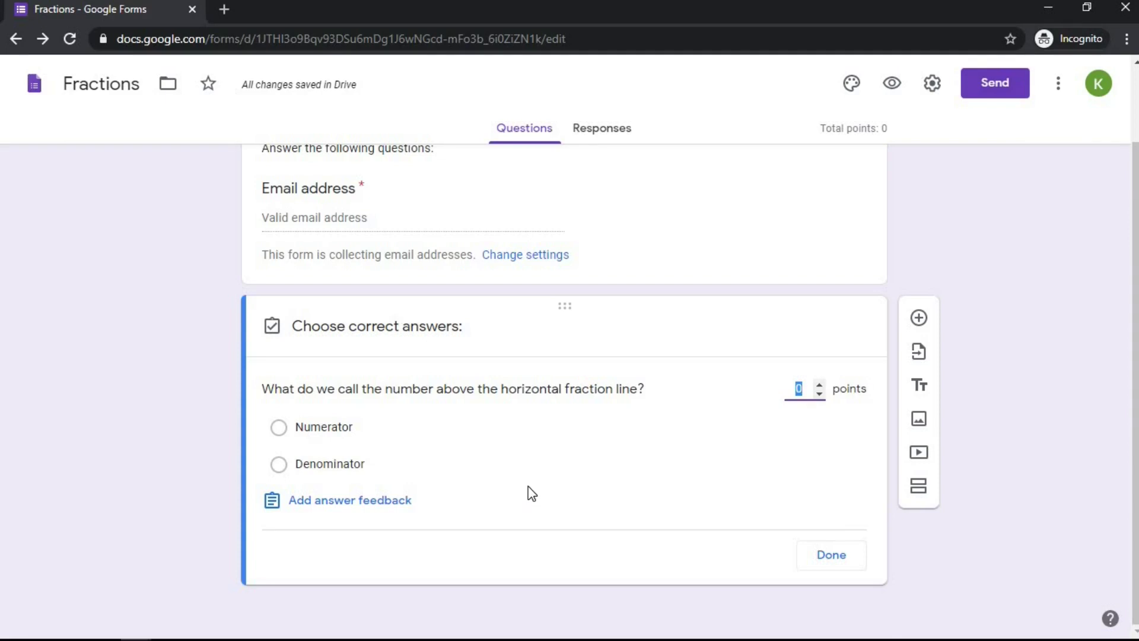
click(279, 428)
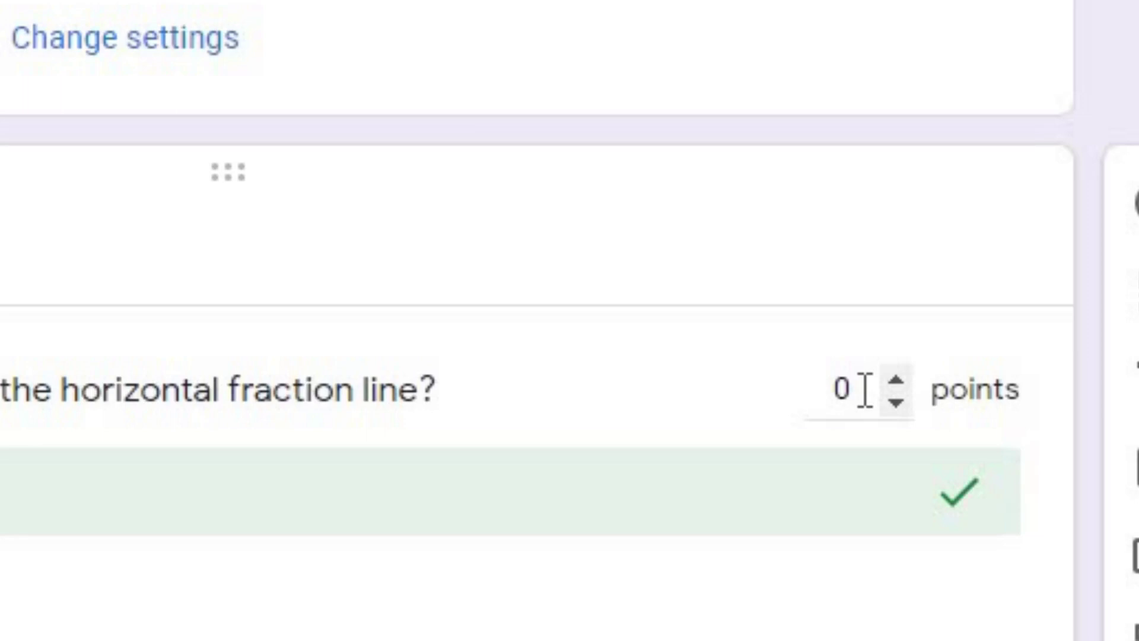
click(852, 390)
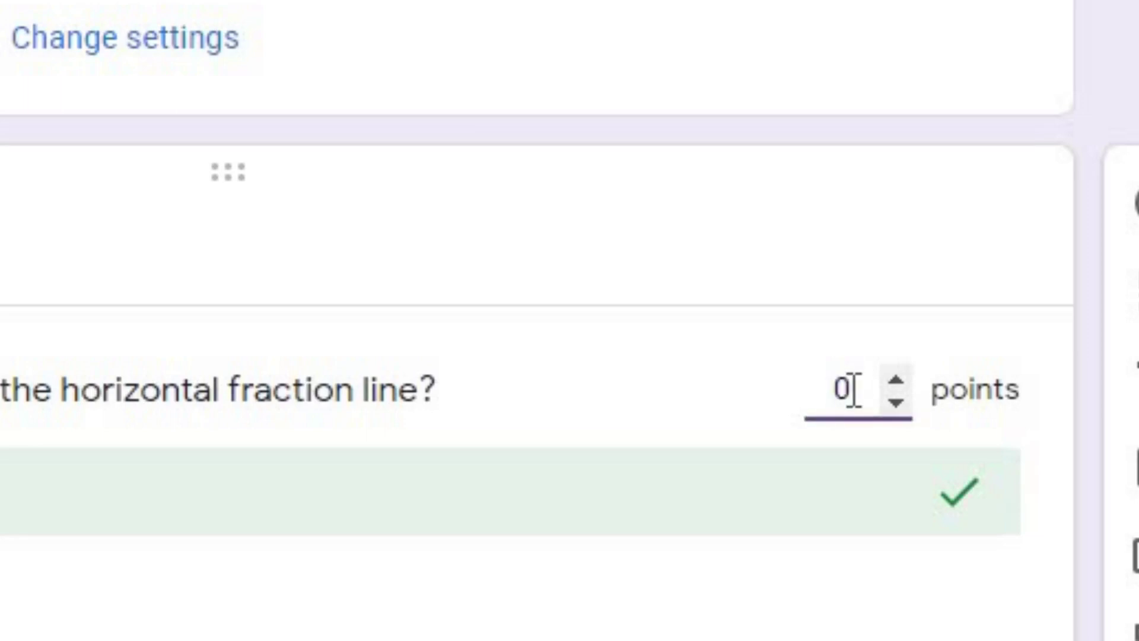
click(897, 381)
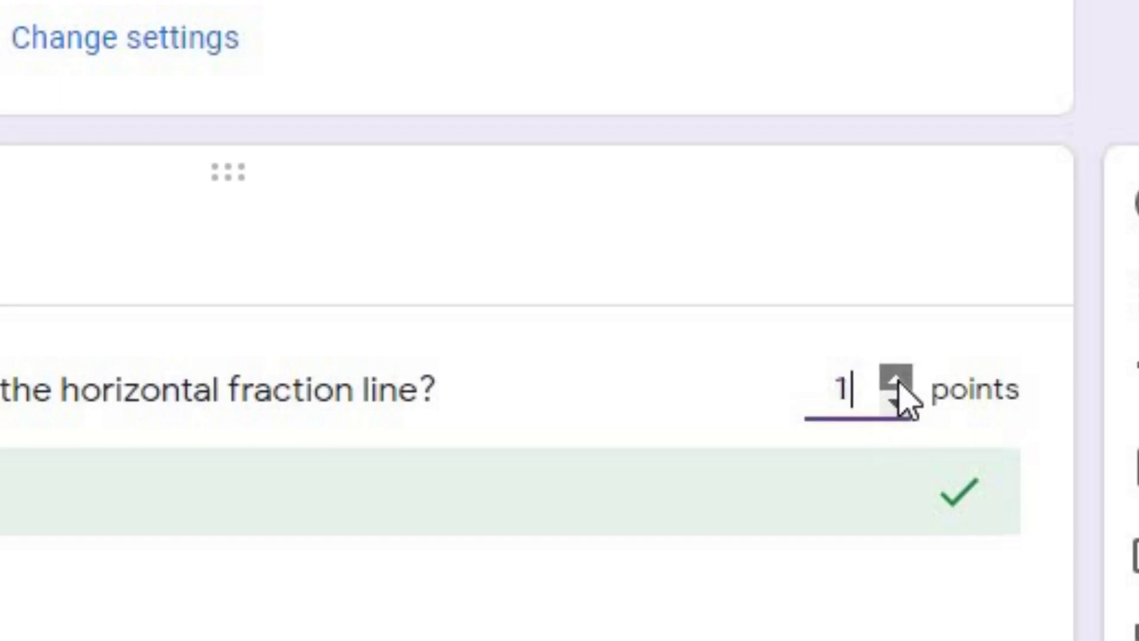
click(533, 381)
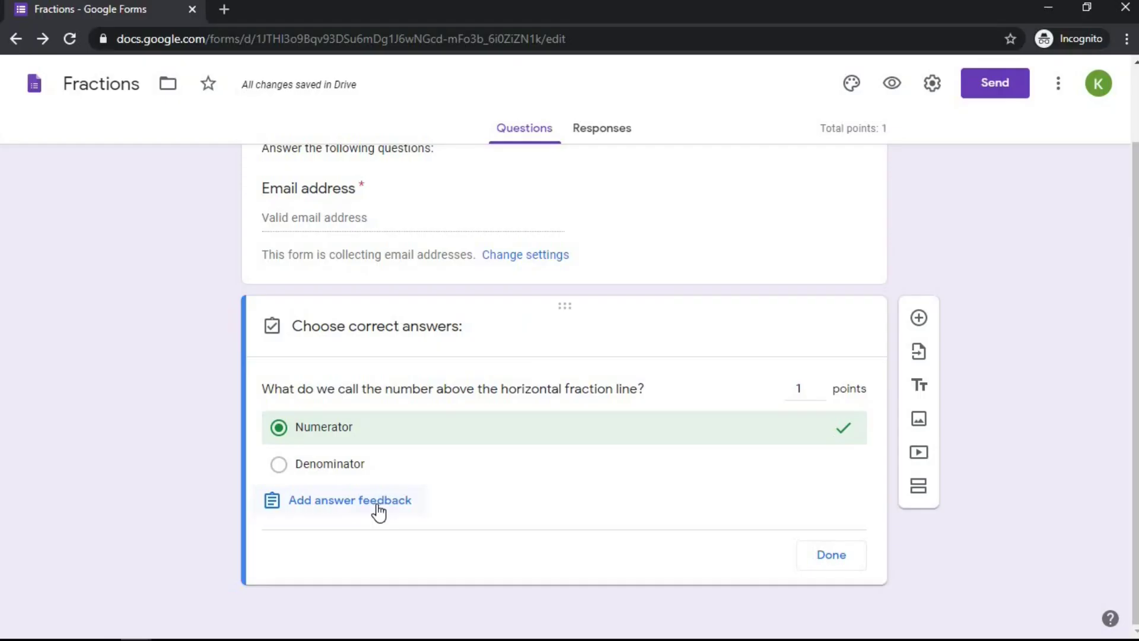
Step: Add feedback for incorrect answers: "Numerator is the number above the horizontal line while the denominator is the number below the horizontal line."
click(371, 377)
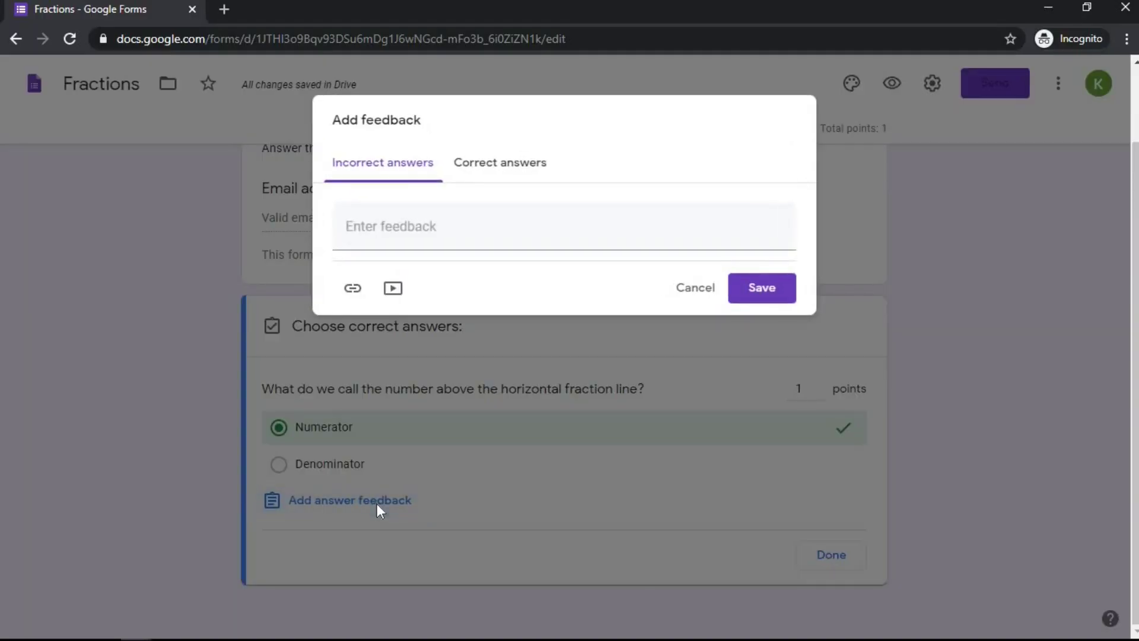
click(474, 232)
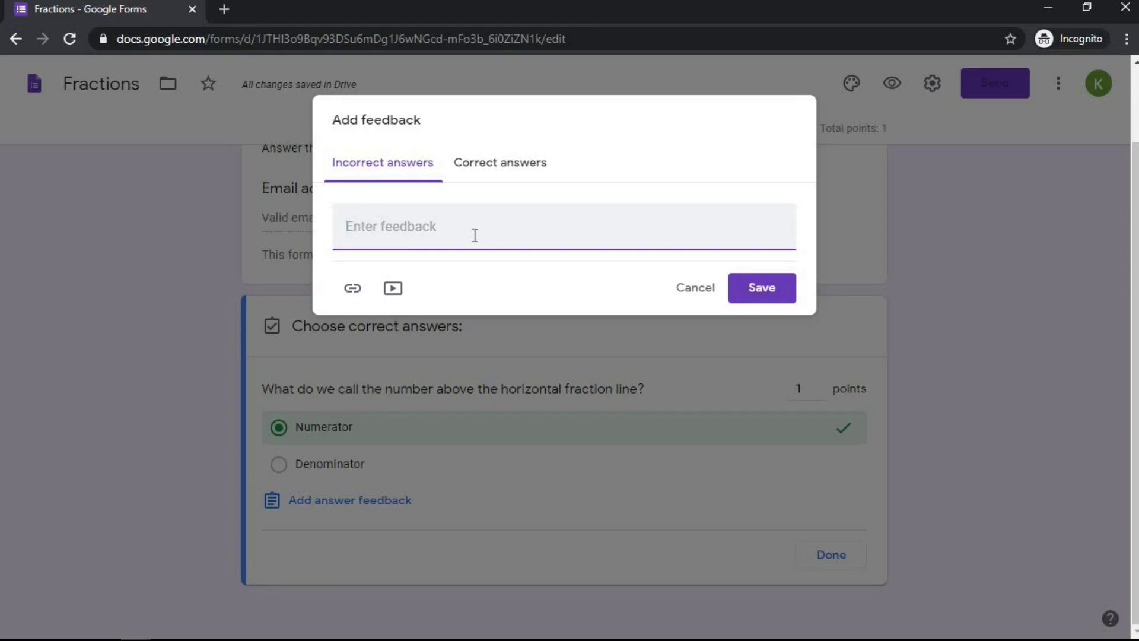
text(Numer)
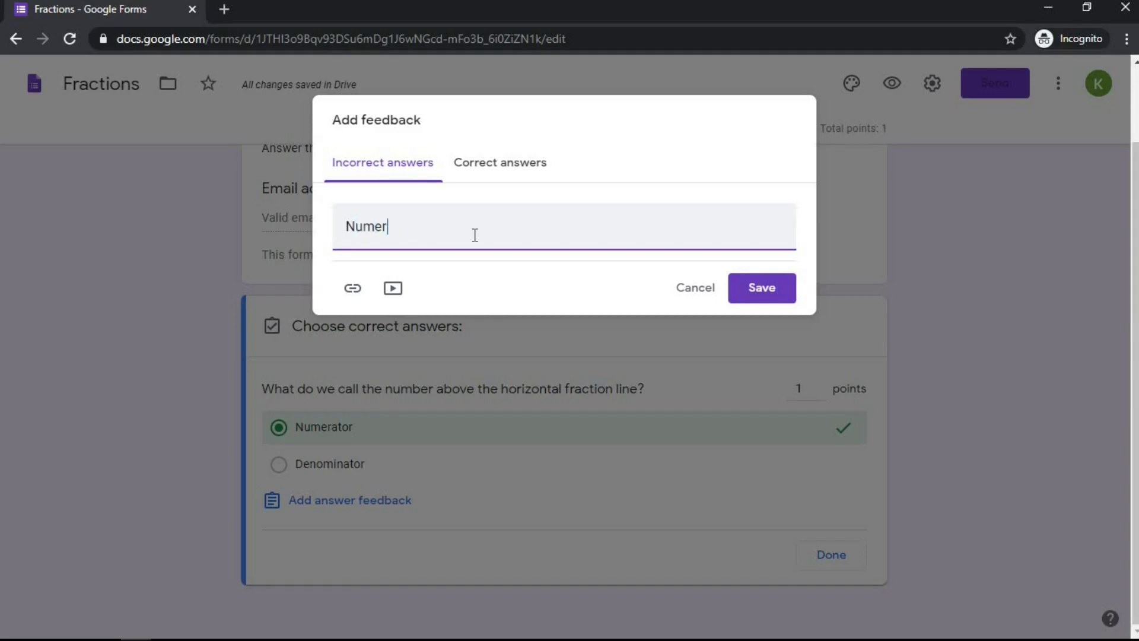
text(ator is the number above the horizontal line)
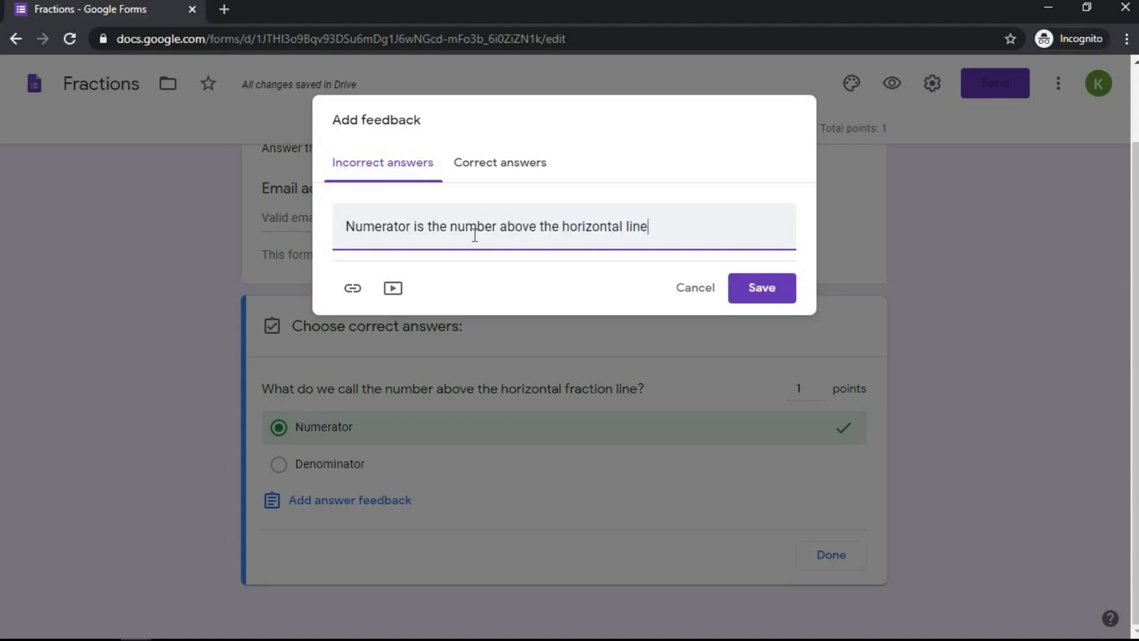
text(le the deno)
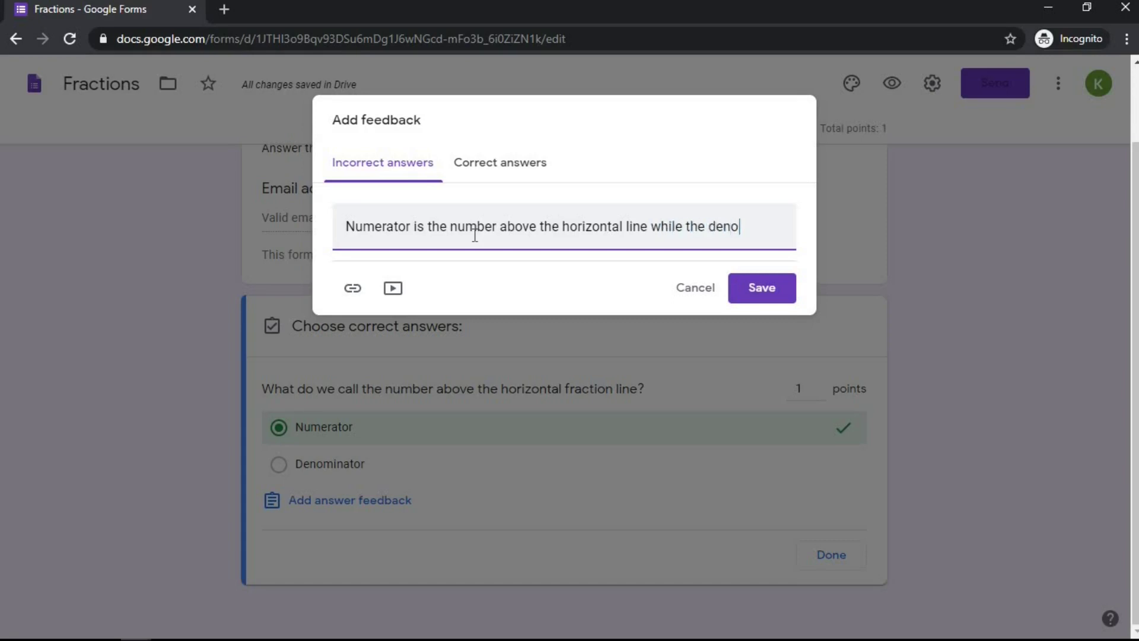
text(minator )
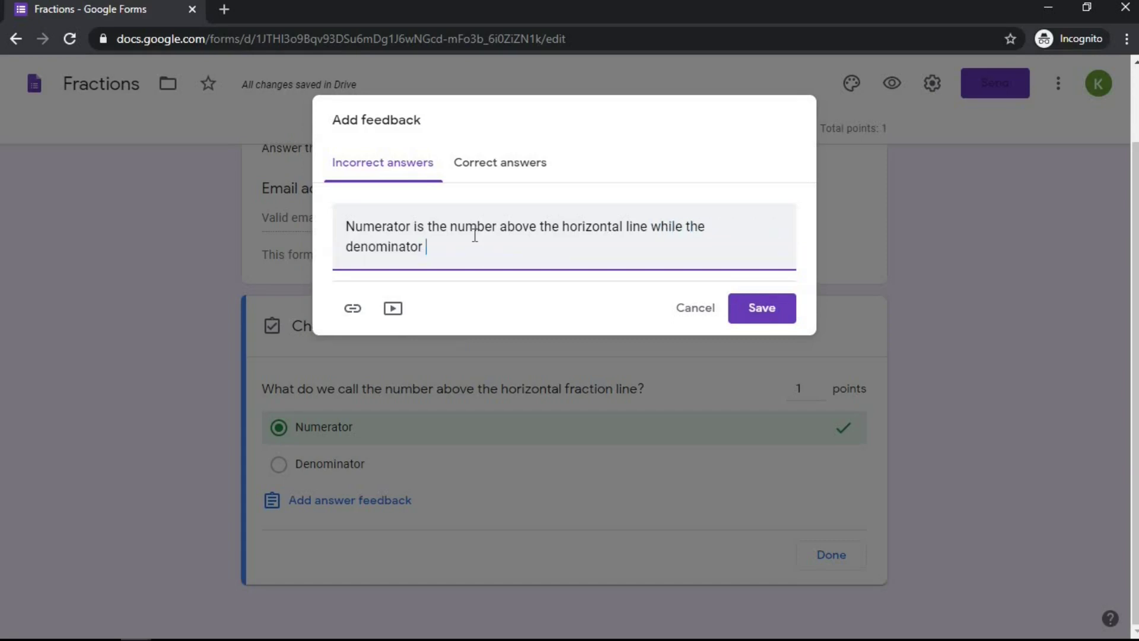
text(is the number below the horizontal lim)
key(BackSpace)
text(ne.)
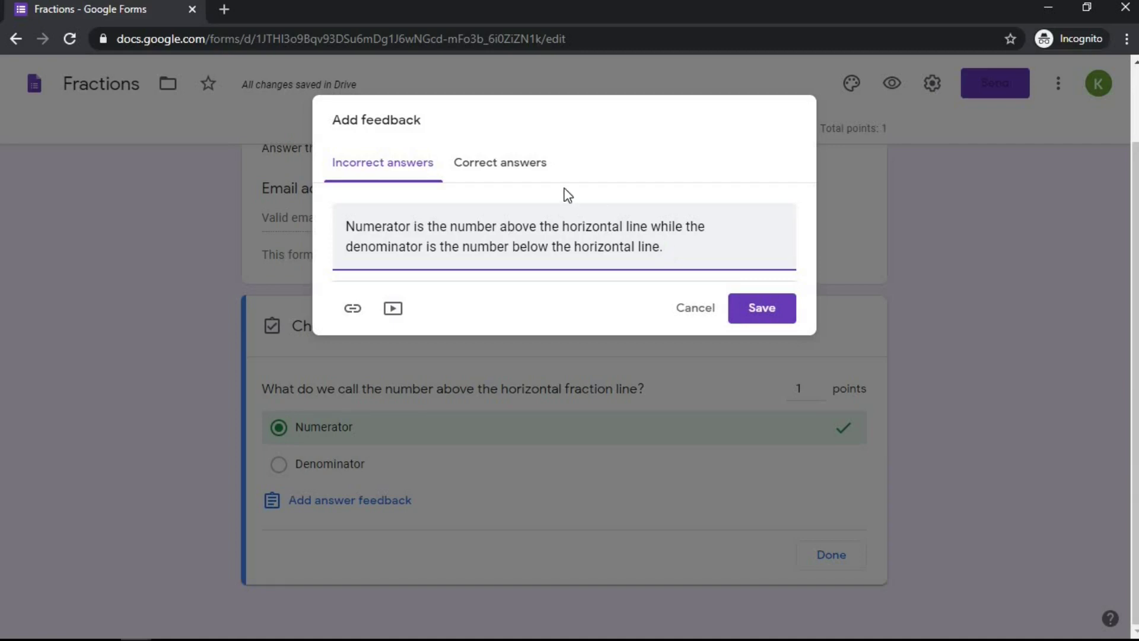
Step: Add the feedback "Good job!" for correct answers and save the question's answer feedback
click(520, 171)
click(472, 243)
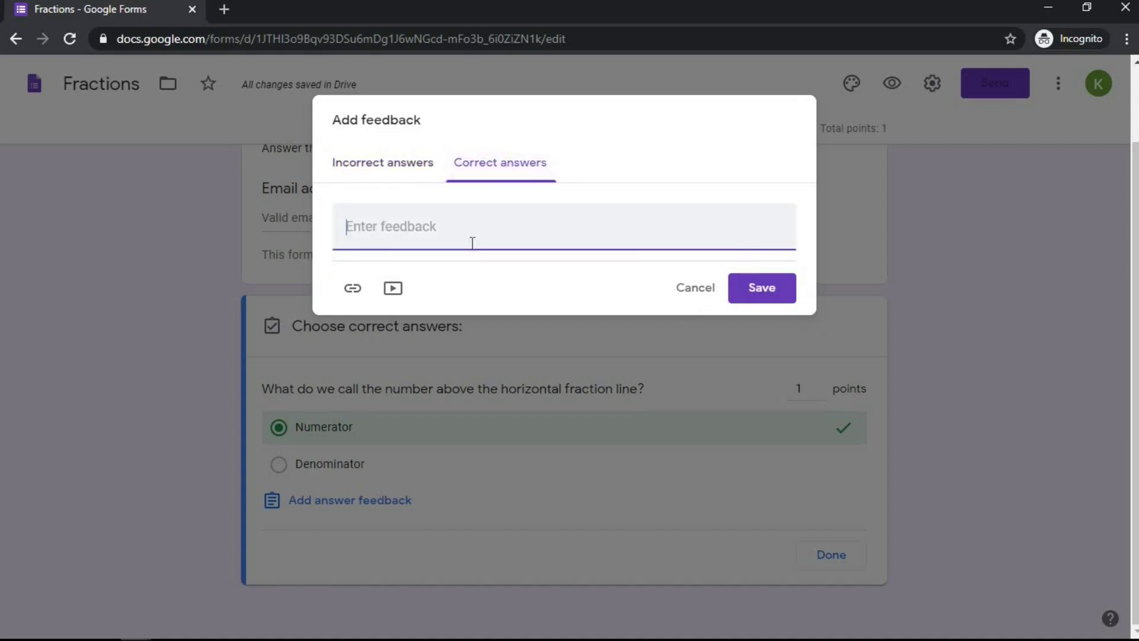
text(Good )
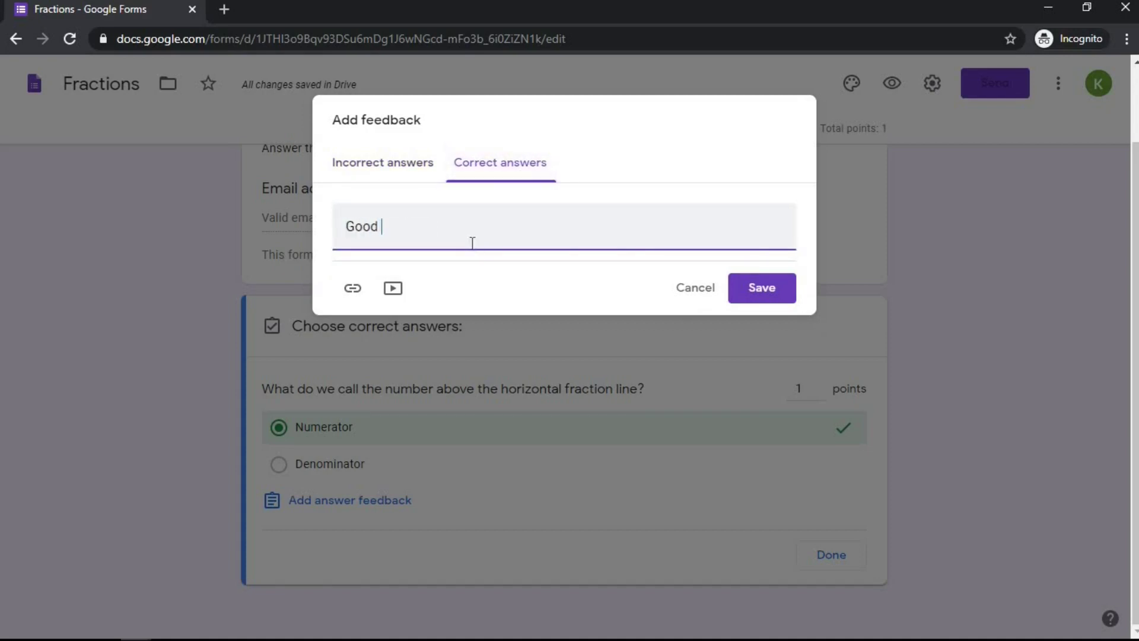
text(job!)
click(775, 293)
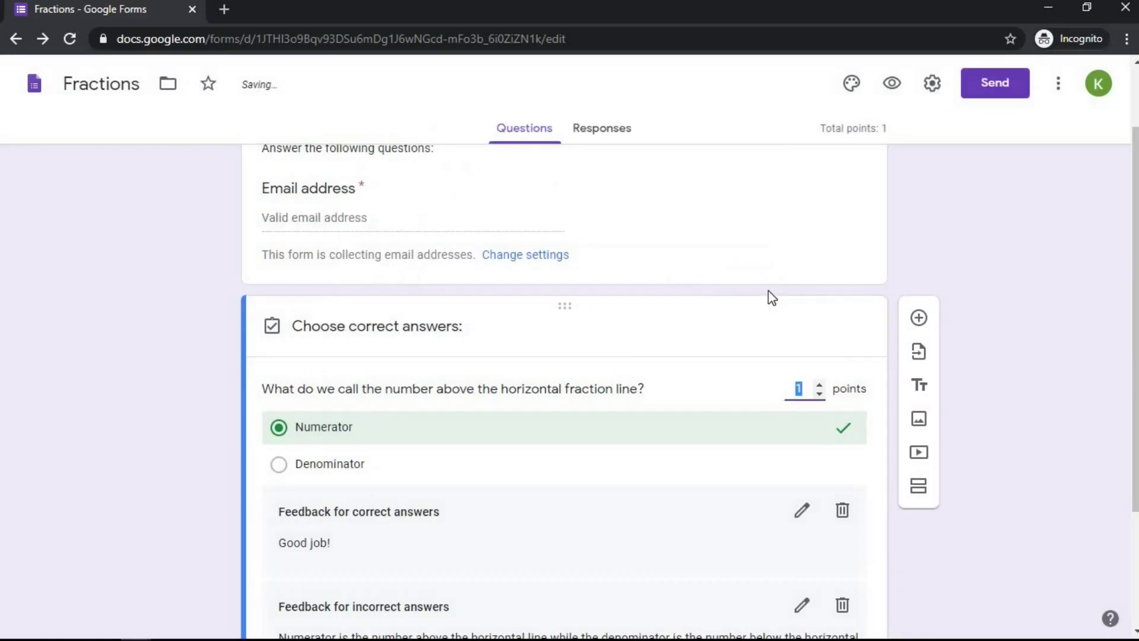
Step: Finish the fraction line question's answer key and add a new section after the question
scroll(651, 460, down, 3)
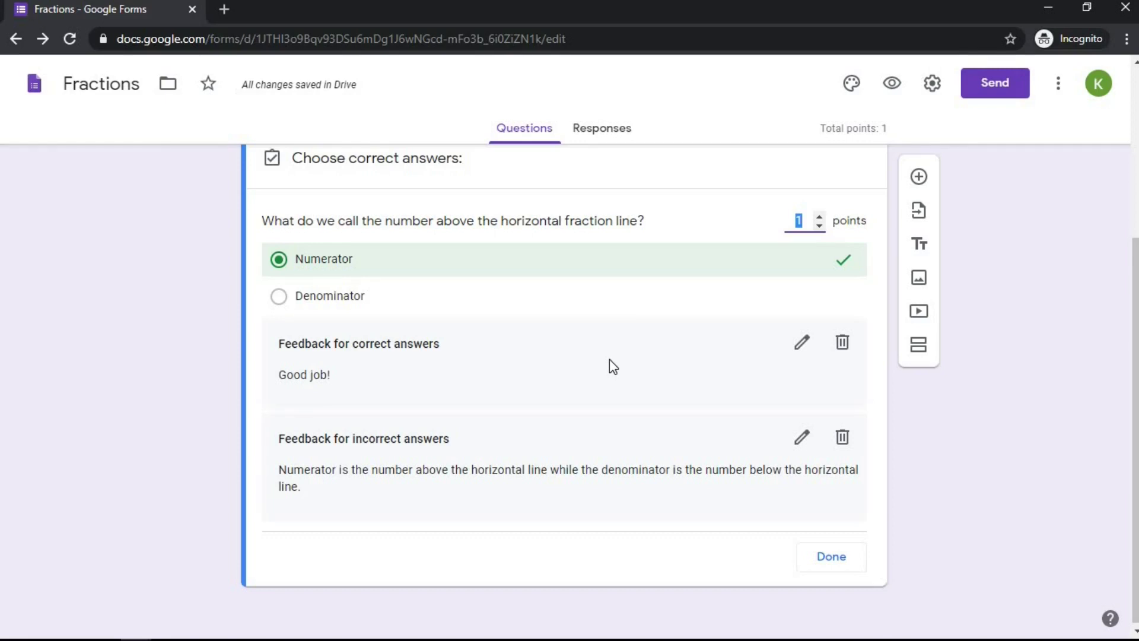
click(827, 570)
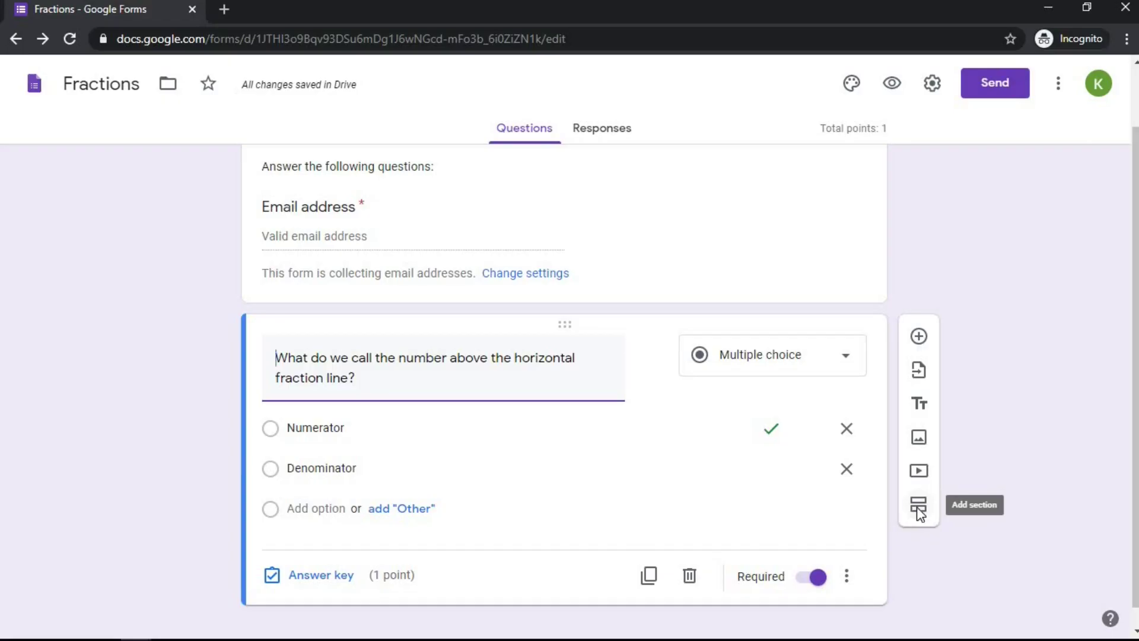
click(600, 515)
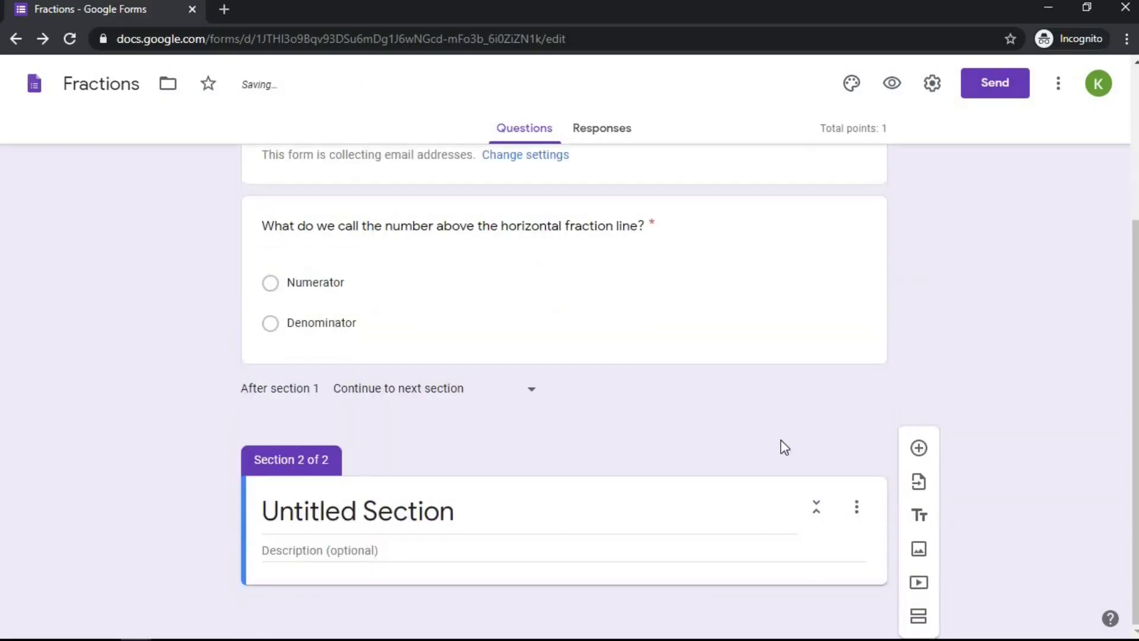
scroll(784, 445, up, 4)
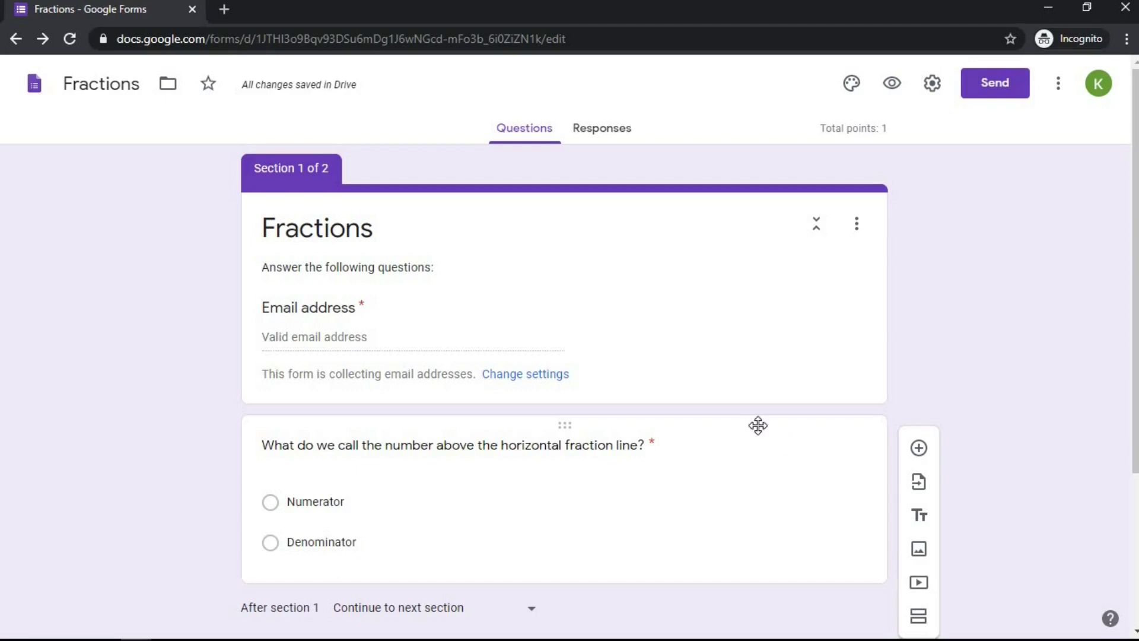
scroll(278, 285, down, 4)
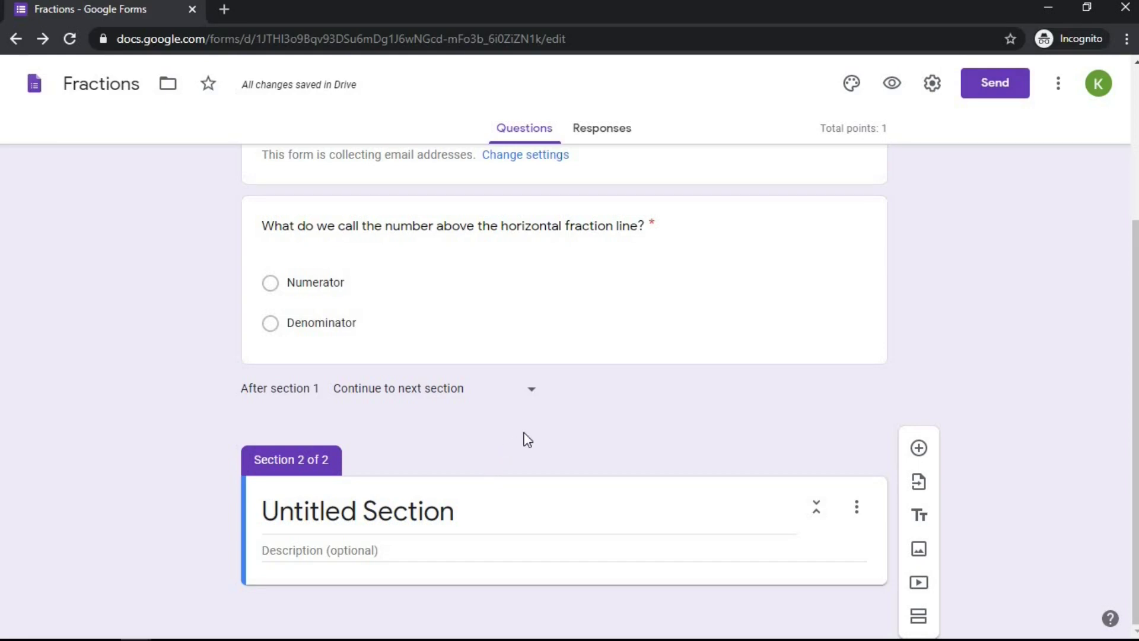
scroll(571, 419, up, 2)
scroll(575, 425, up, 3)
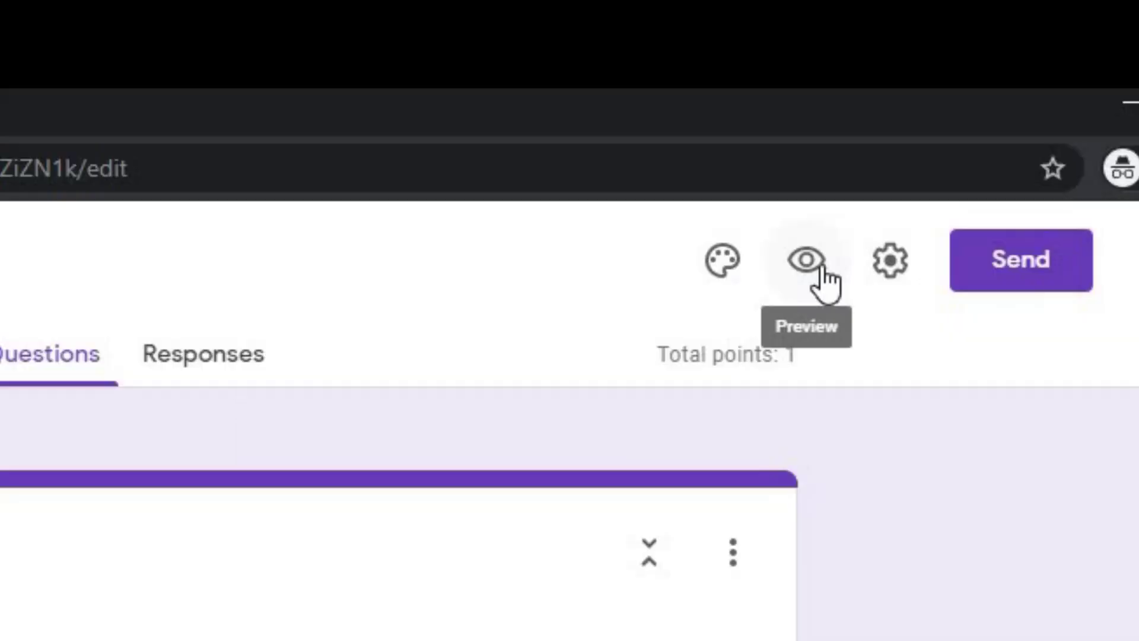
Step: Test the quiz in preview by entering the respondent's email, answering Numerator and advancing to page 2, and close the preview
click(821, 270)
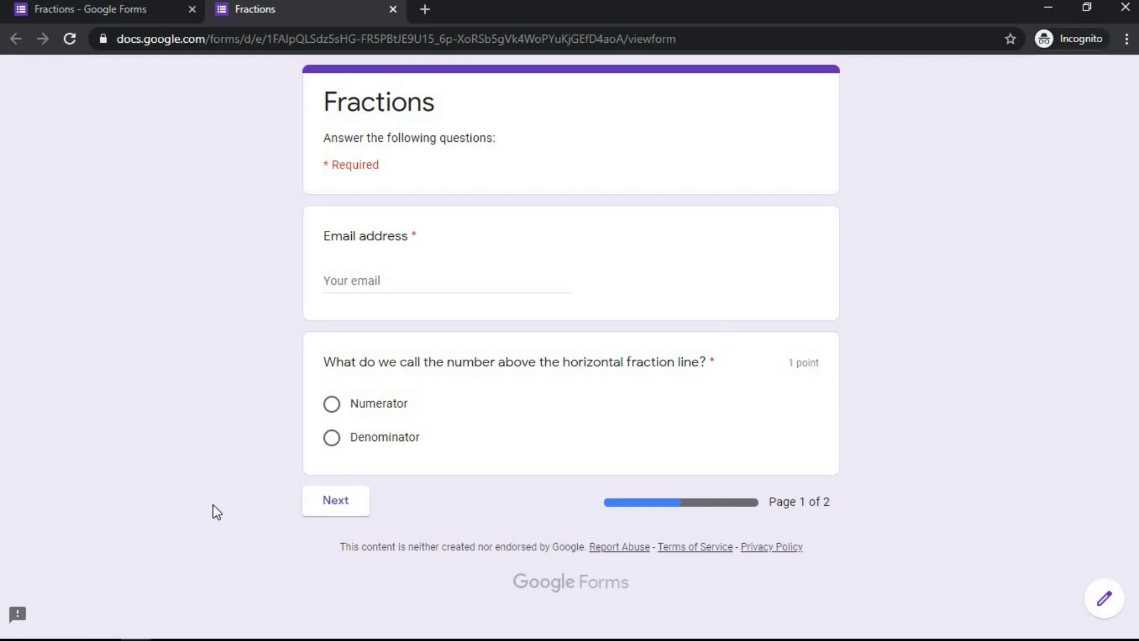
click(355, 497)
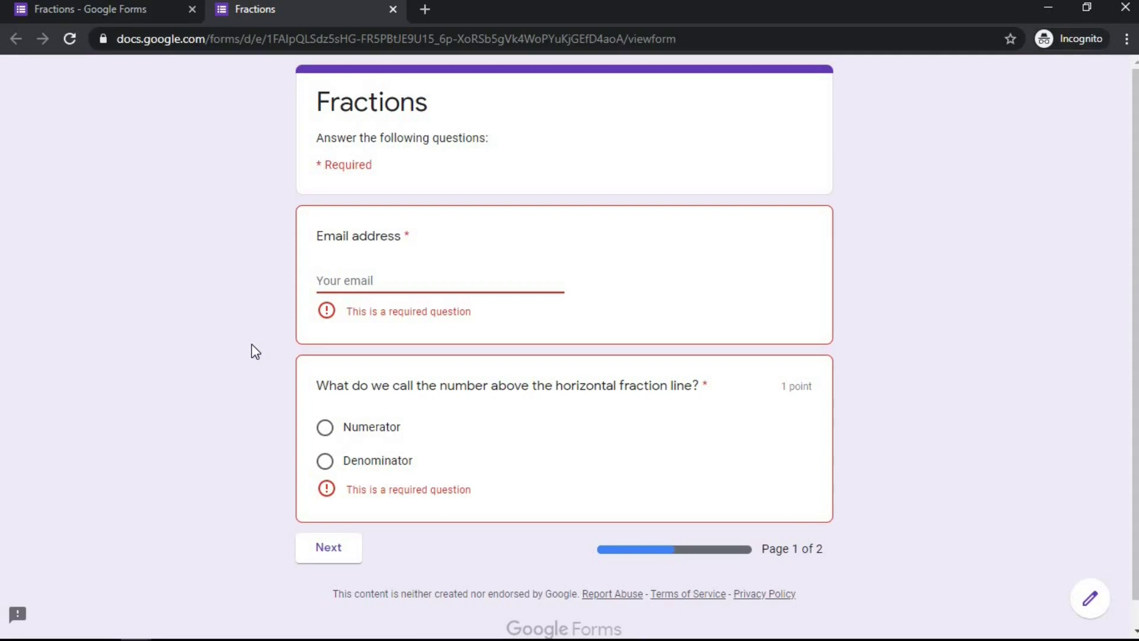
click(346, 284)
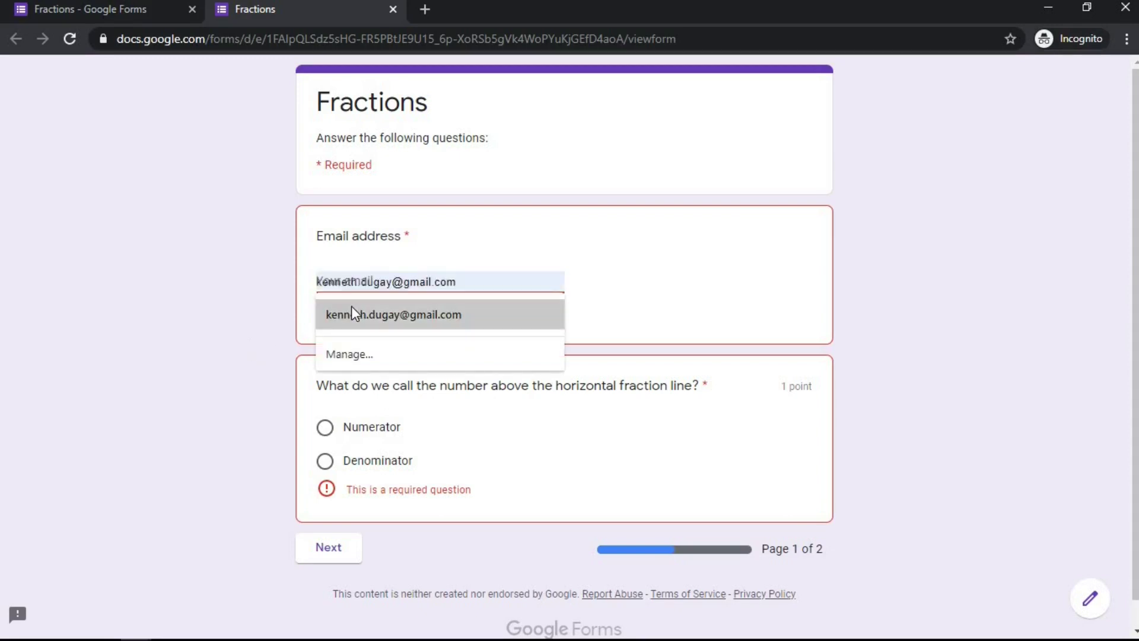
click(350, 311)
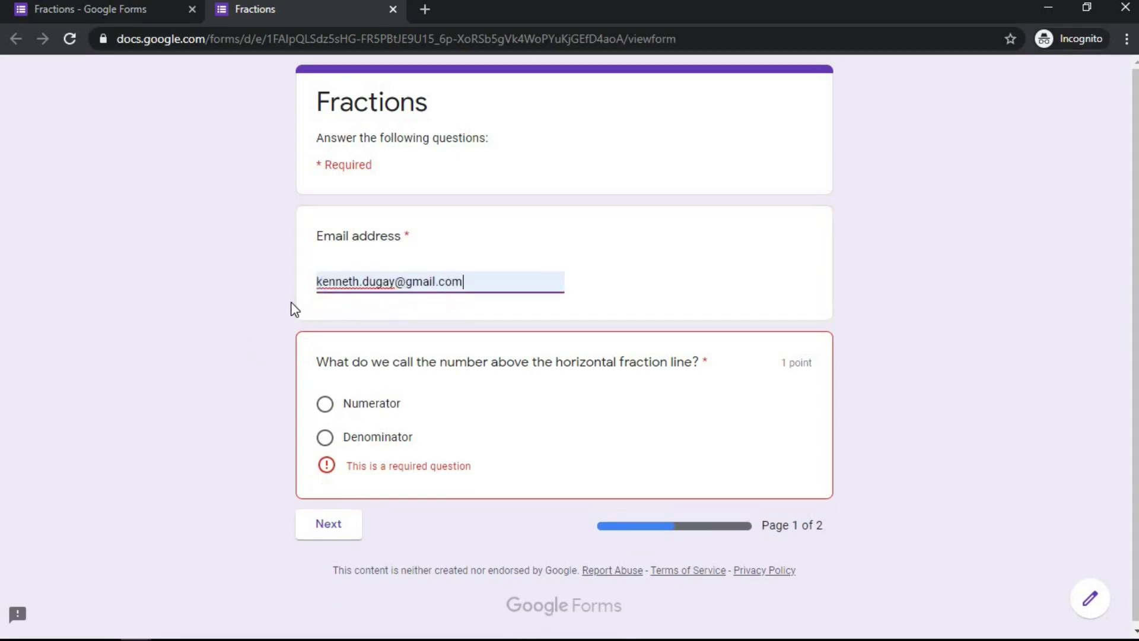
click(326, 405)
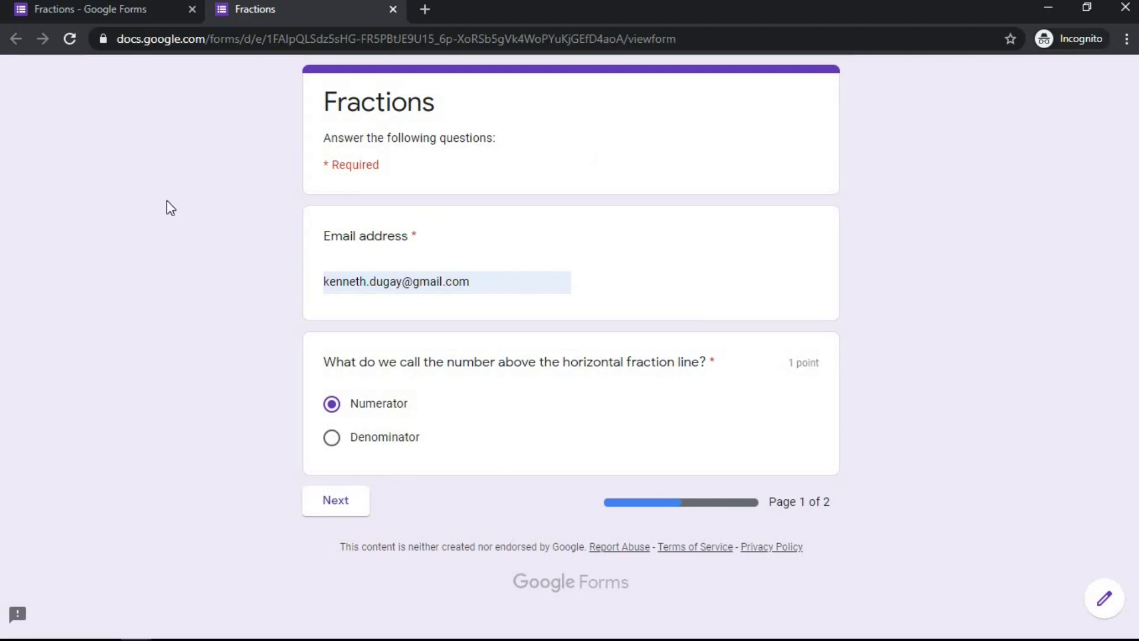
click(336, 502)
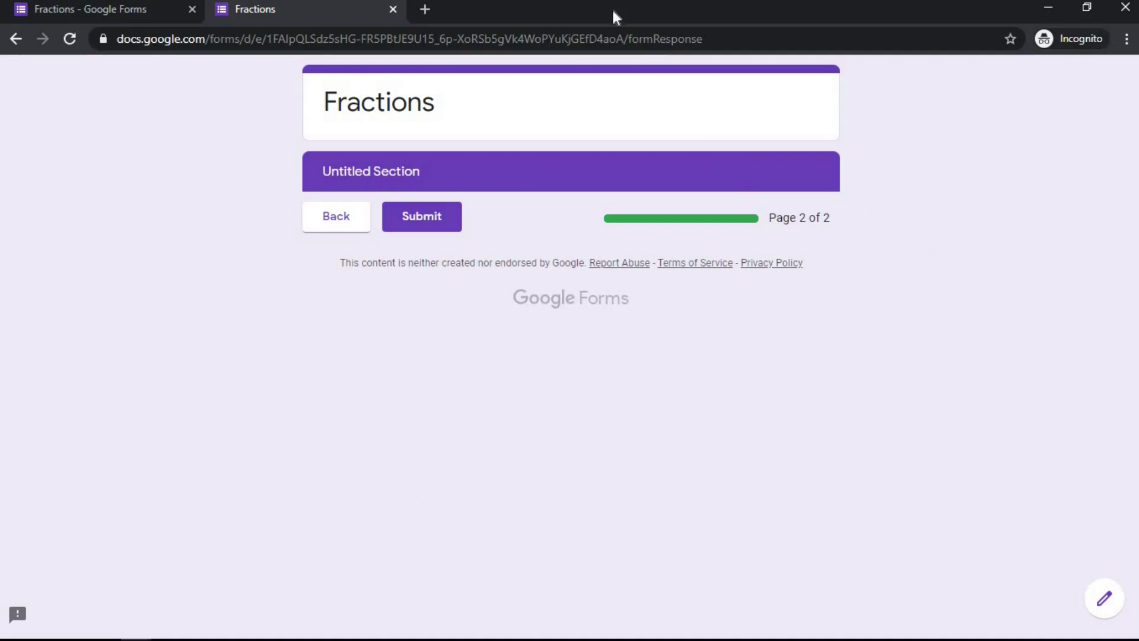
click(393, 10)
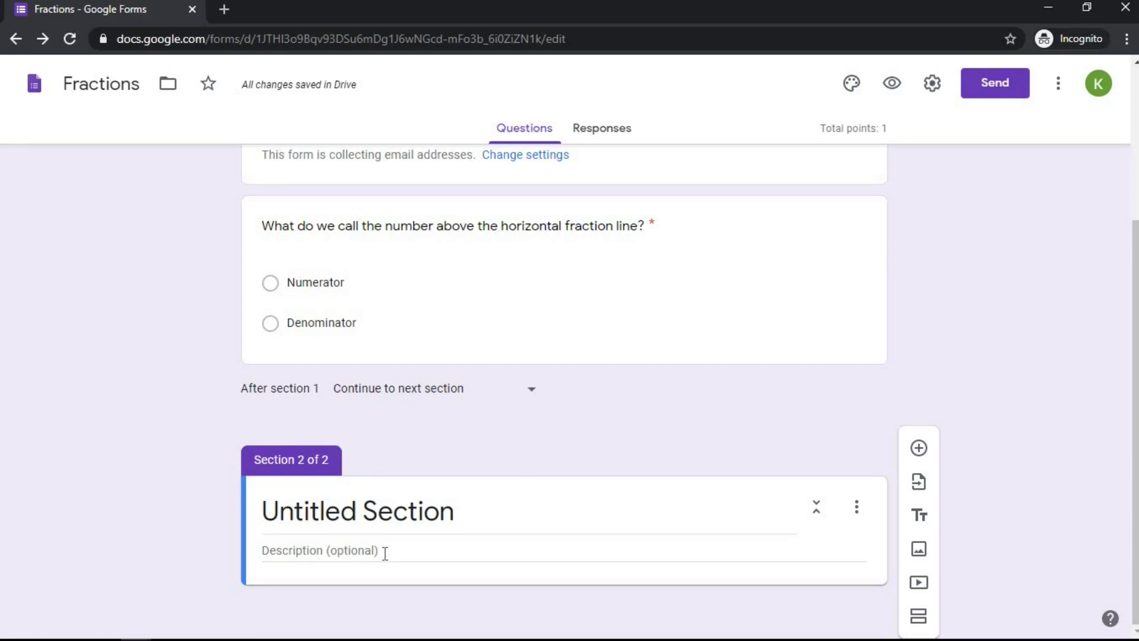
Step: Copy the form title "Fractions" from section 1 and paste it as the title of section 2
scroll(381, 453, up, 4)
double_click(334, 235)
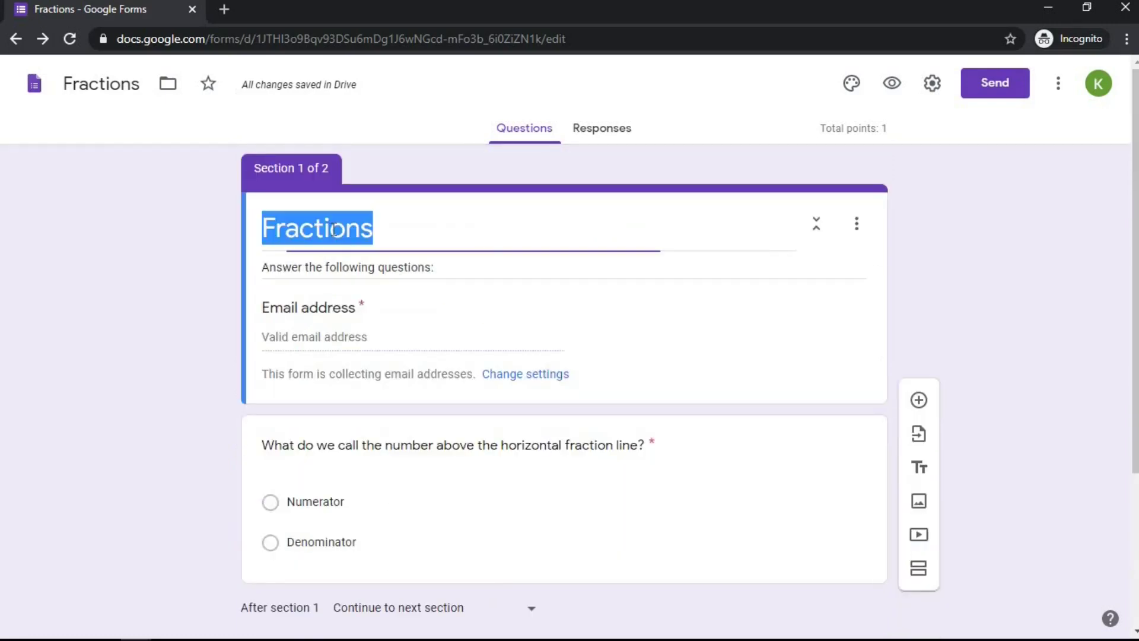
right_click(334, 234)
click(350, 262)
scroll(348, 272, down, 4)
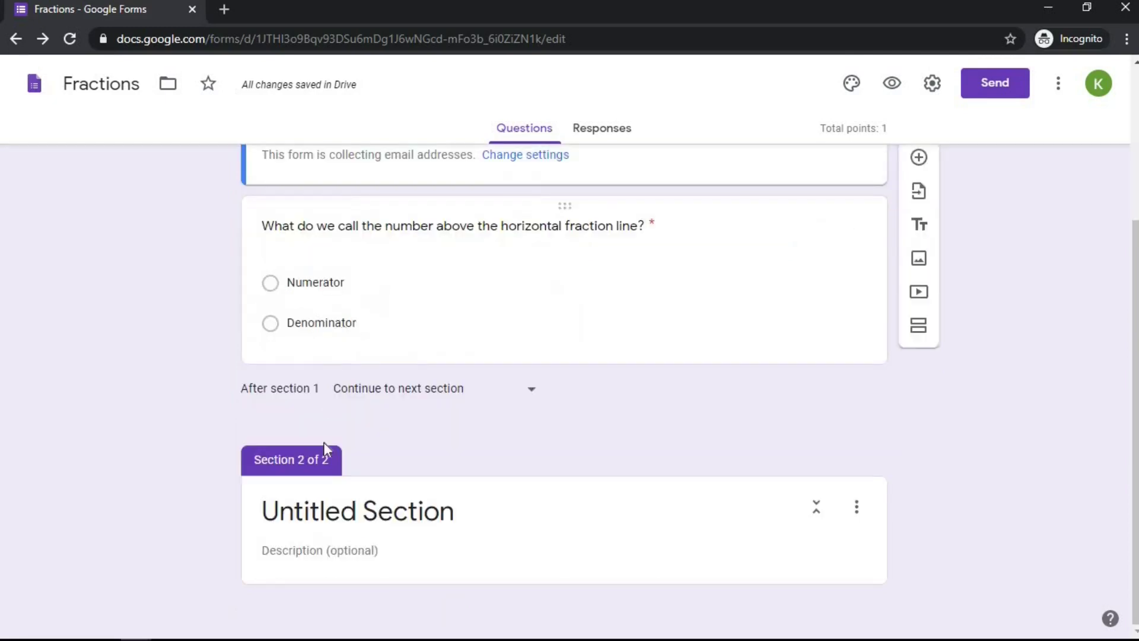
triple_click(324, 524)
right_click(323, 523)
click(387, 340)
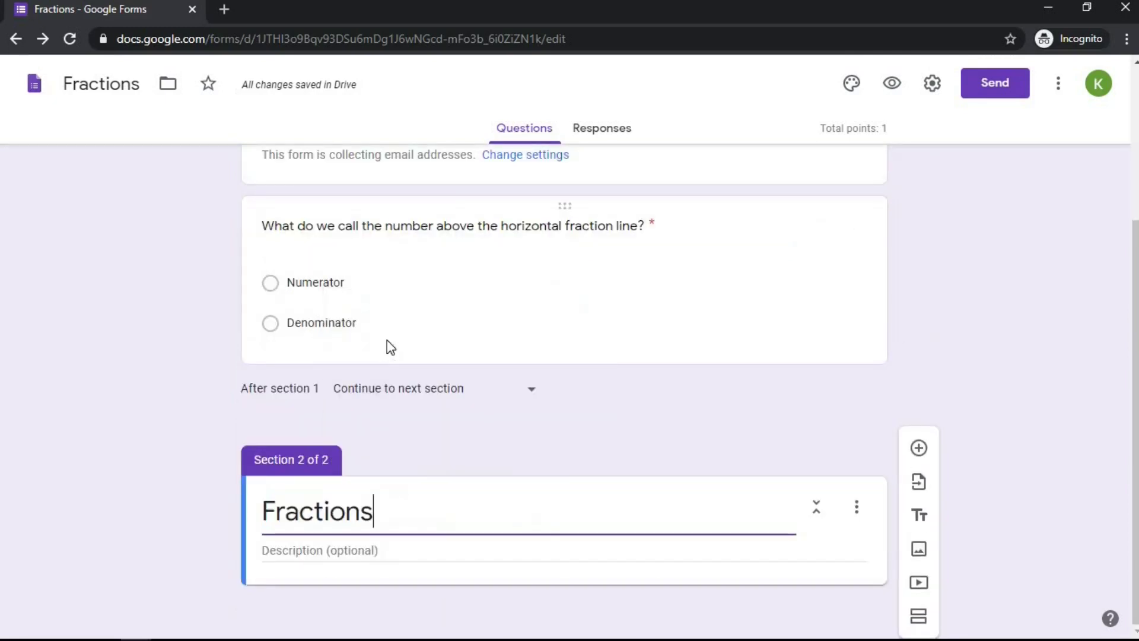
Step: Copy section 1's description "Answer the following questions:" and paste it as section 2's description
scroll(388, 342, up, 4)
triple_click(349, 269)
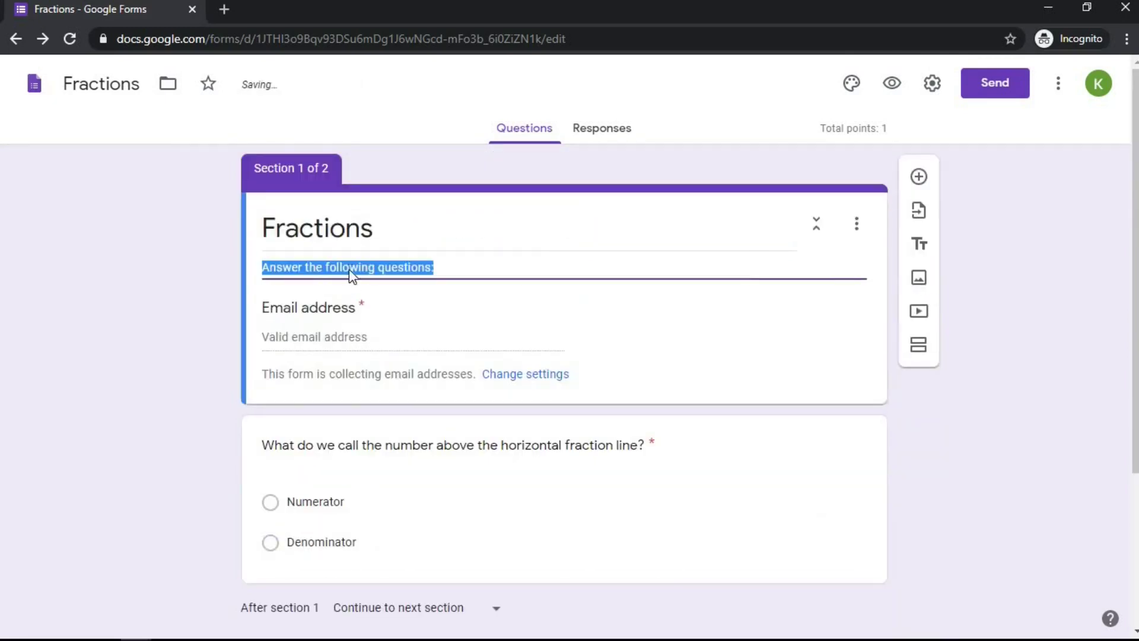
right_click(349, 270)
click(378, 306)
scroll(356, 415, down, 4)
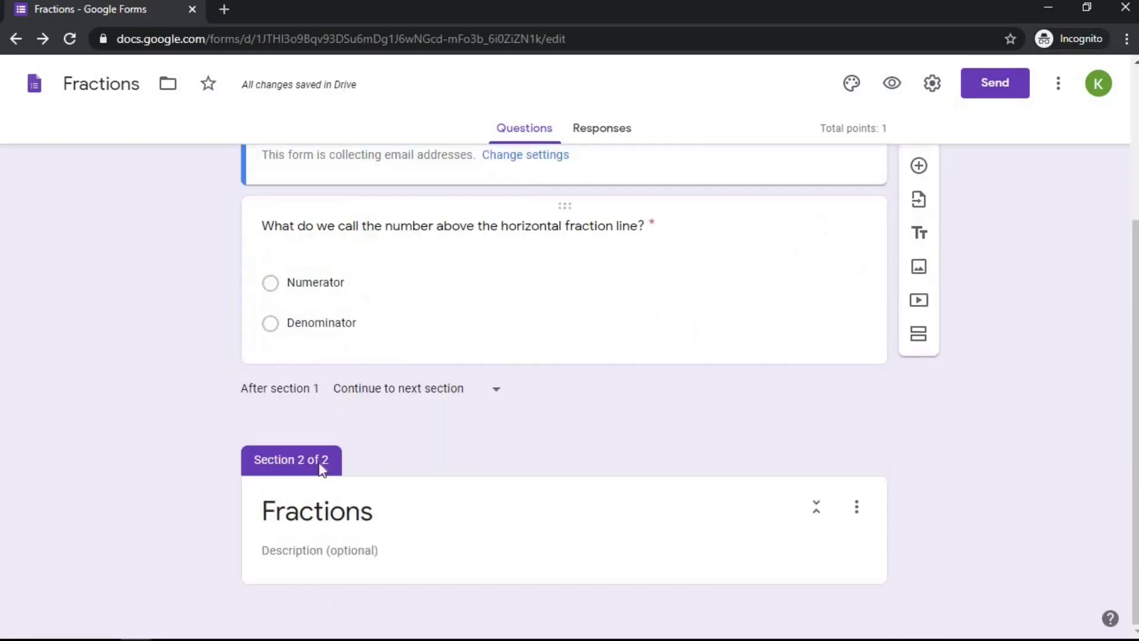
click(315, 552)
right_click(313, 551)
click(349, 412)
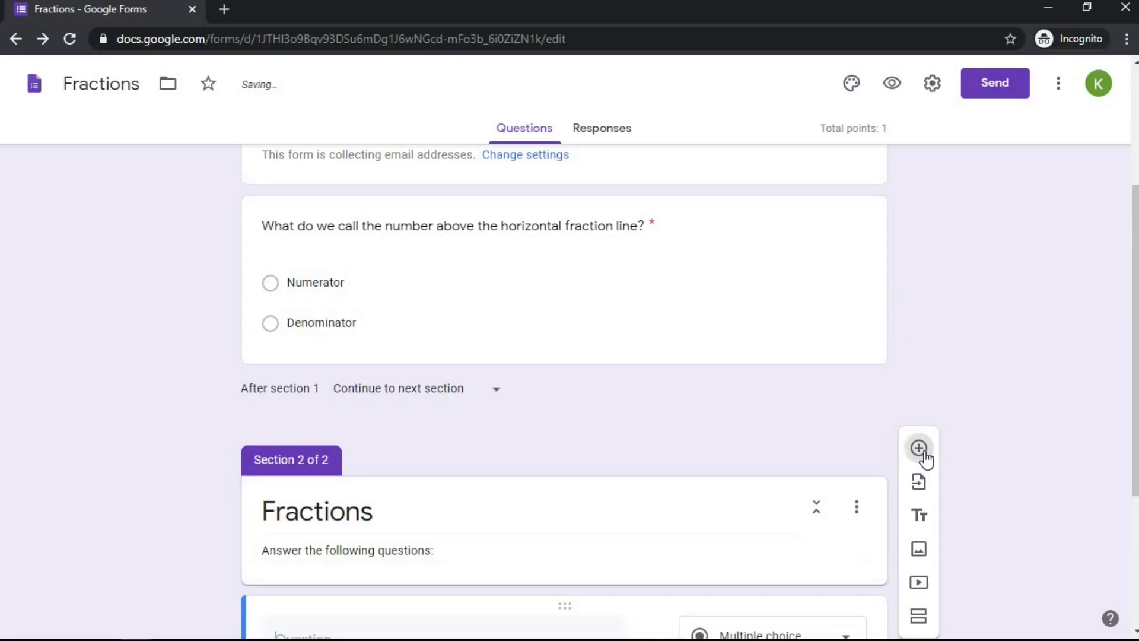
Step: Add a new question to section 2 and set its type to Short answer
click(386, 324)
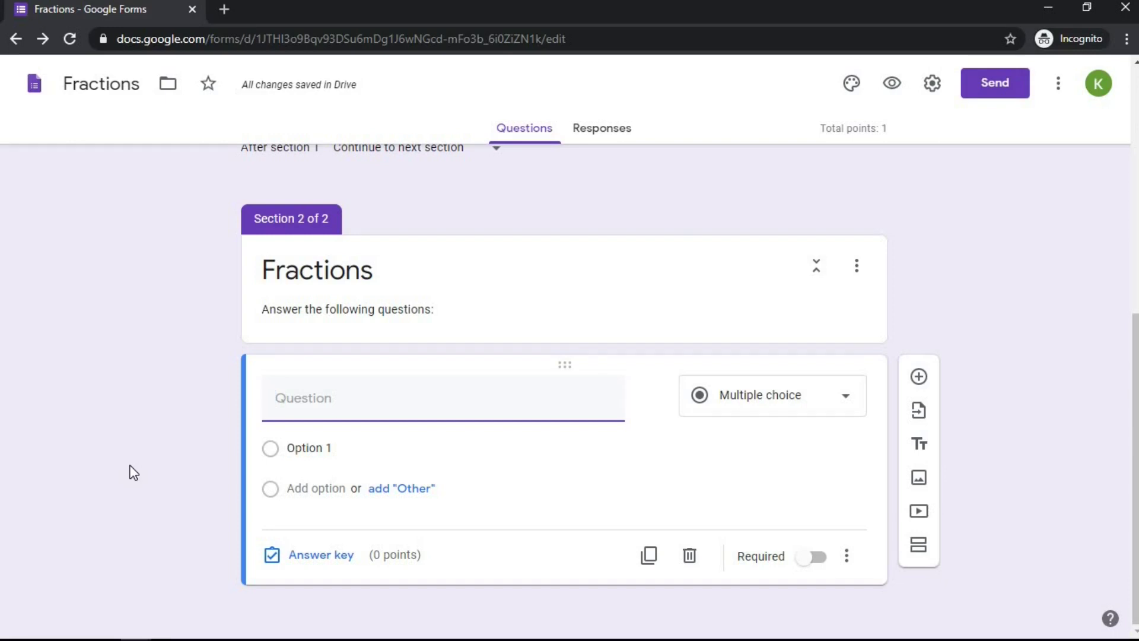
click(789, 398)
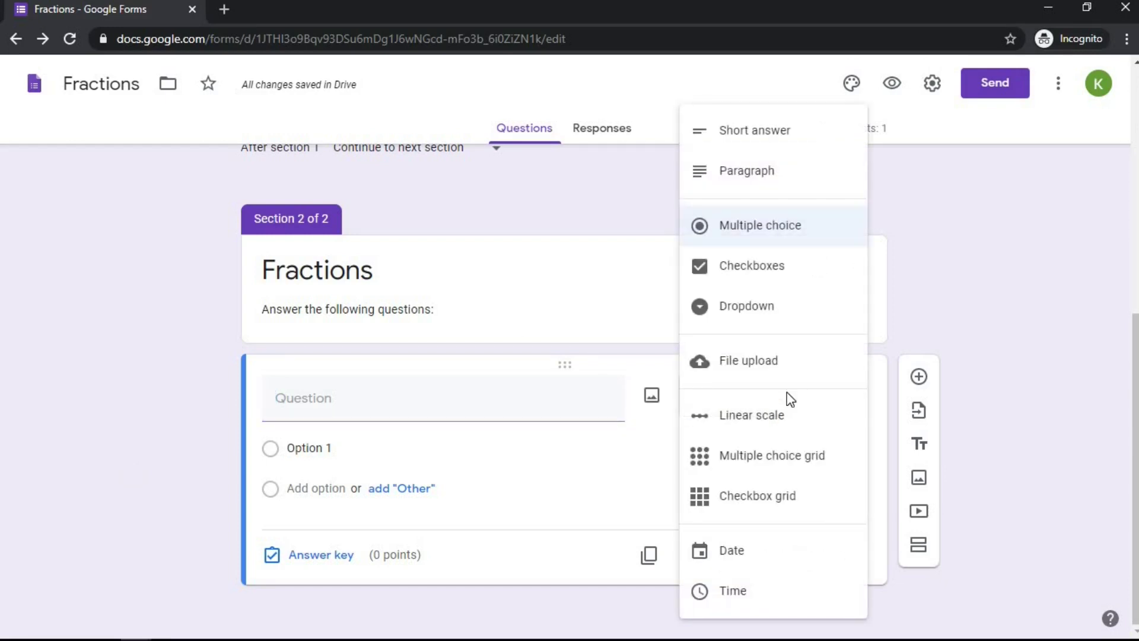
click(742, 136)
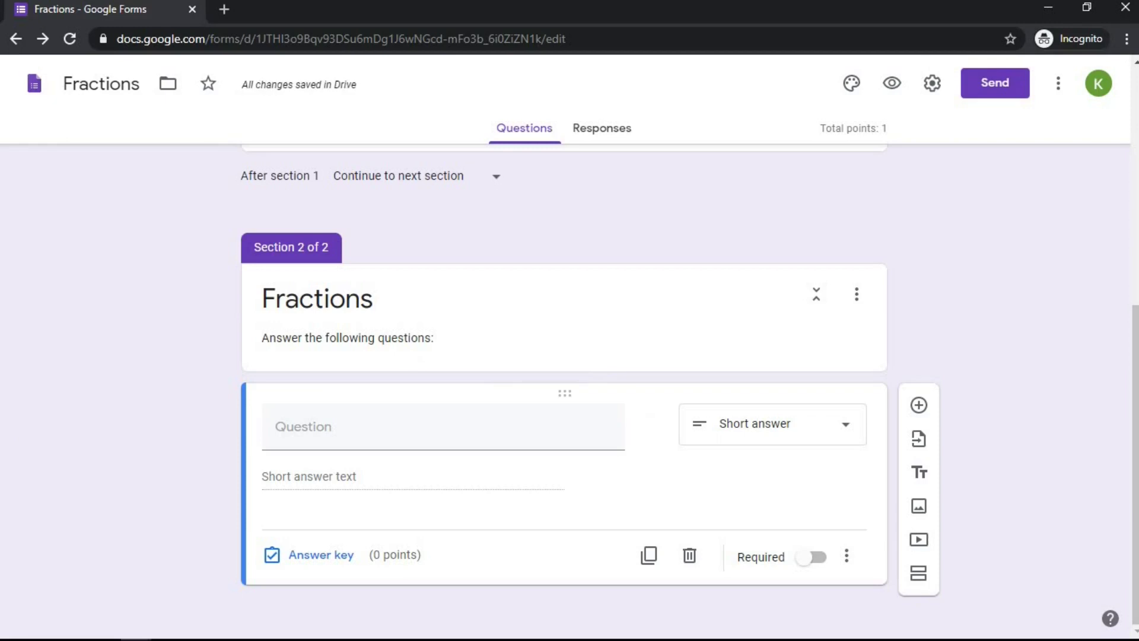
Step: Enter the question "It is a fraction where the number in the numerator is greater than or equal to the number in the denominator. (Strictly use lowercase letters)"
click(408, 426)
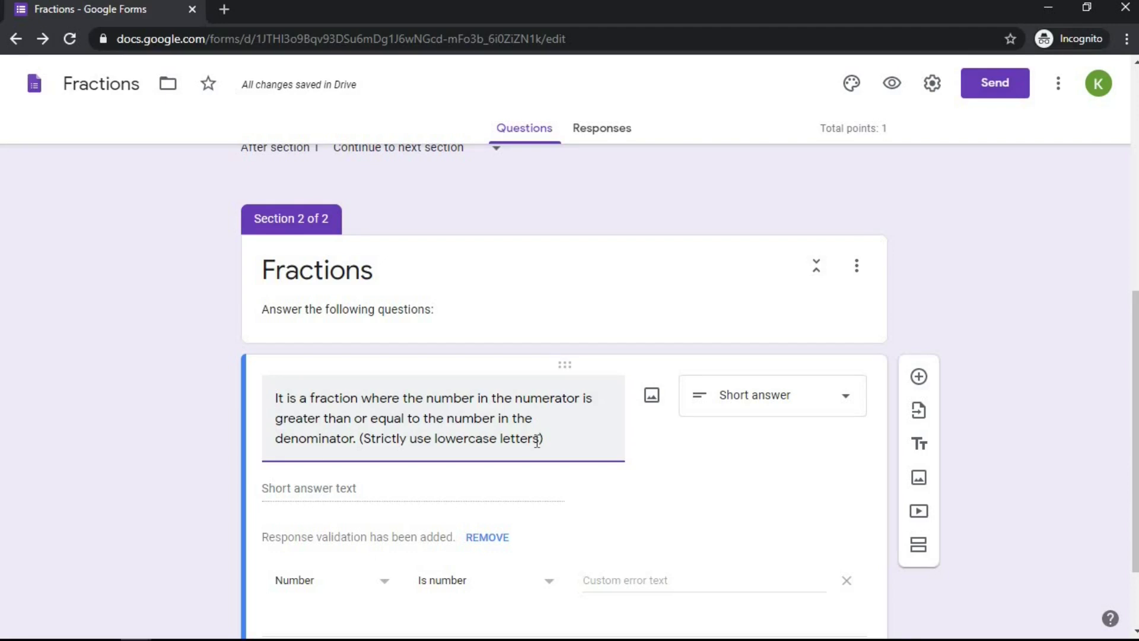
click(337, 494)
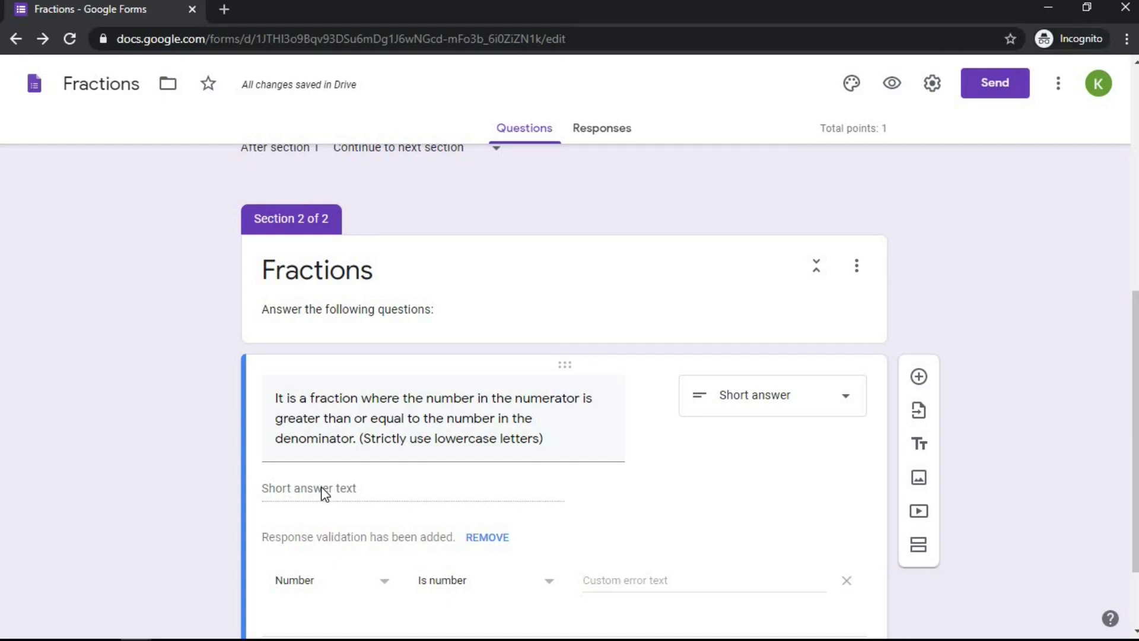
Step: Remove the response validation from the short-answer question and make the question required
scroll(245, 387, down, 2)
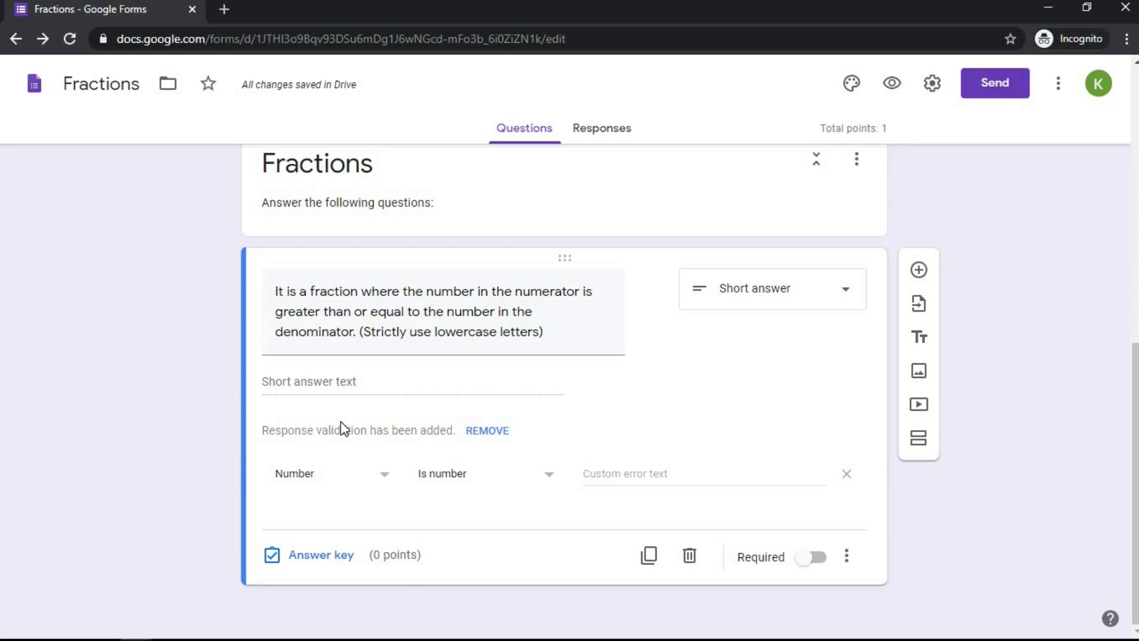
click(492, 433)
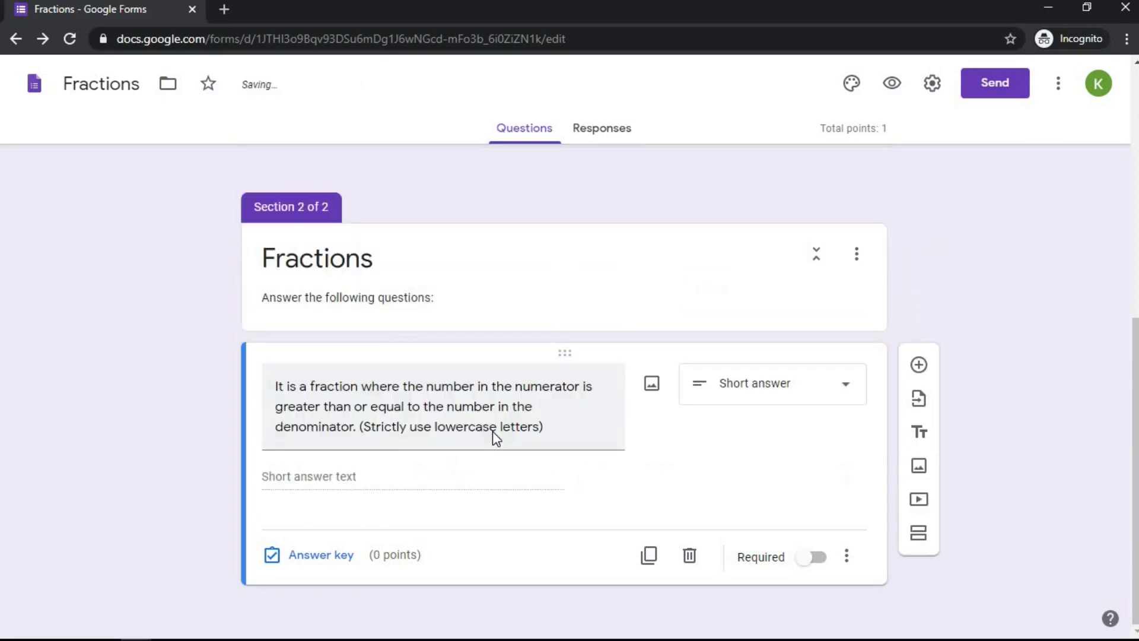
click(817, 568)
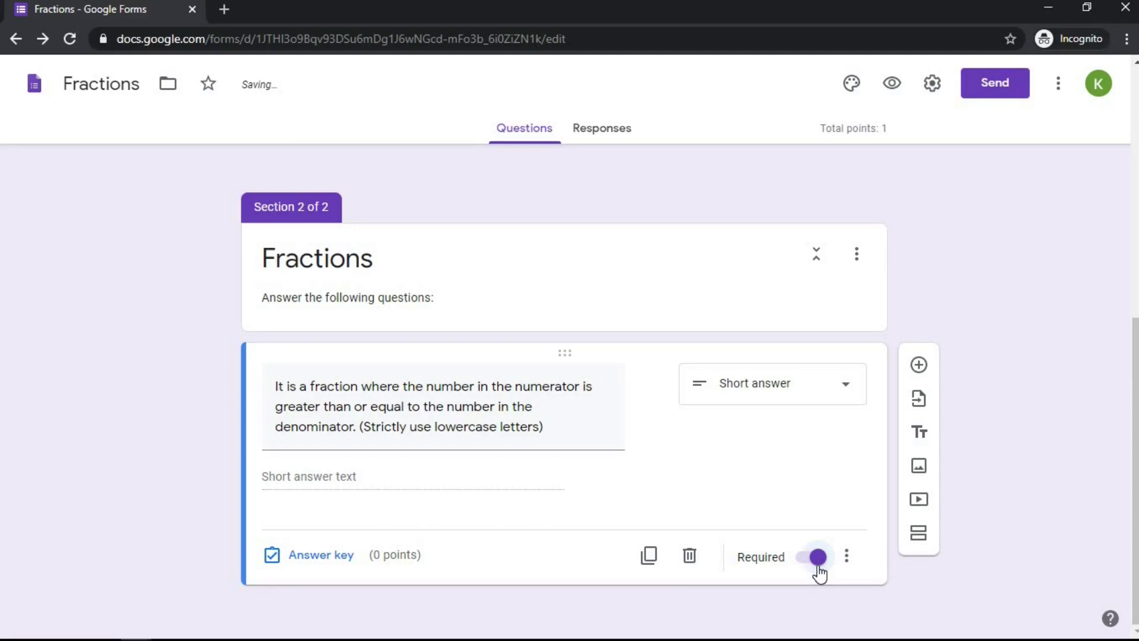
Step: Open the short-answer question's answer key and add "improper" as a correct answer
click(321, 559)
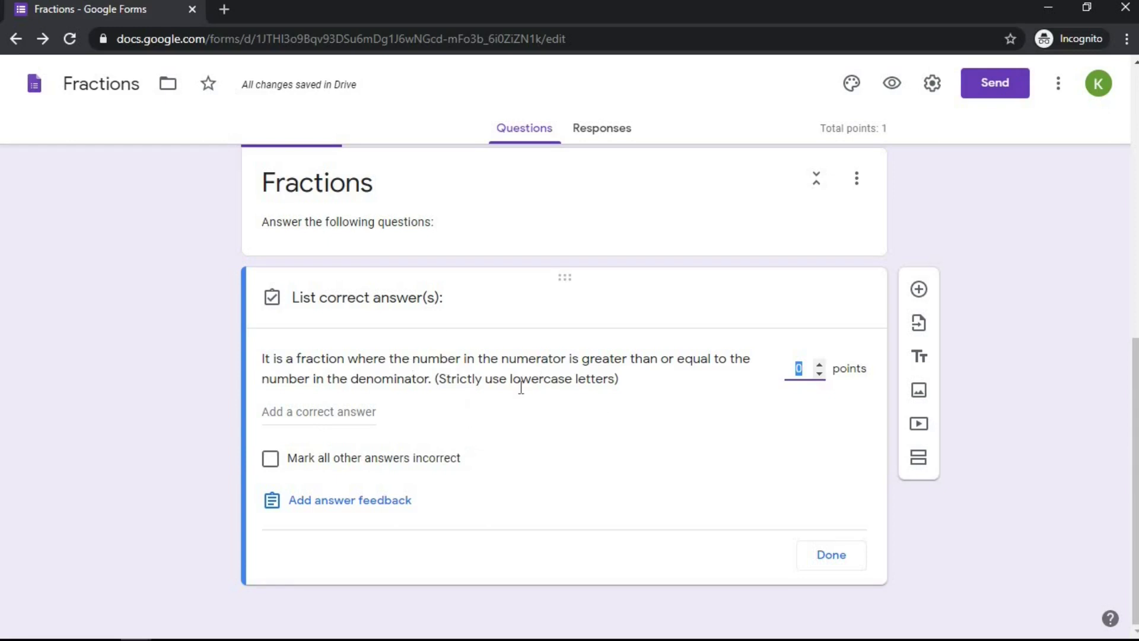
click(355, 418)
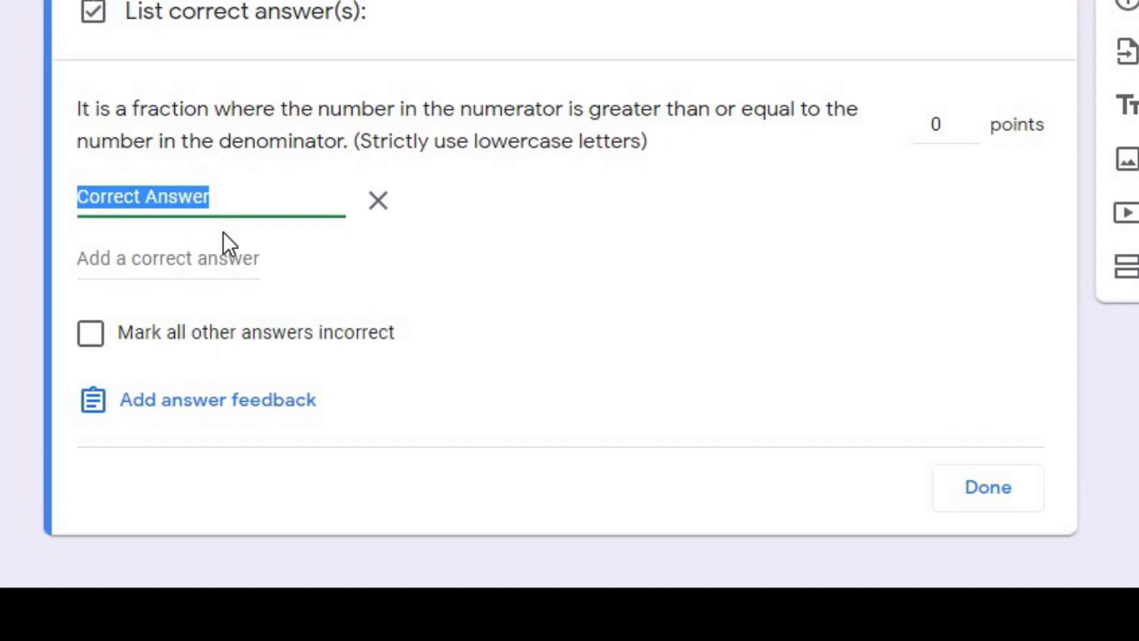
text(impropoer)
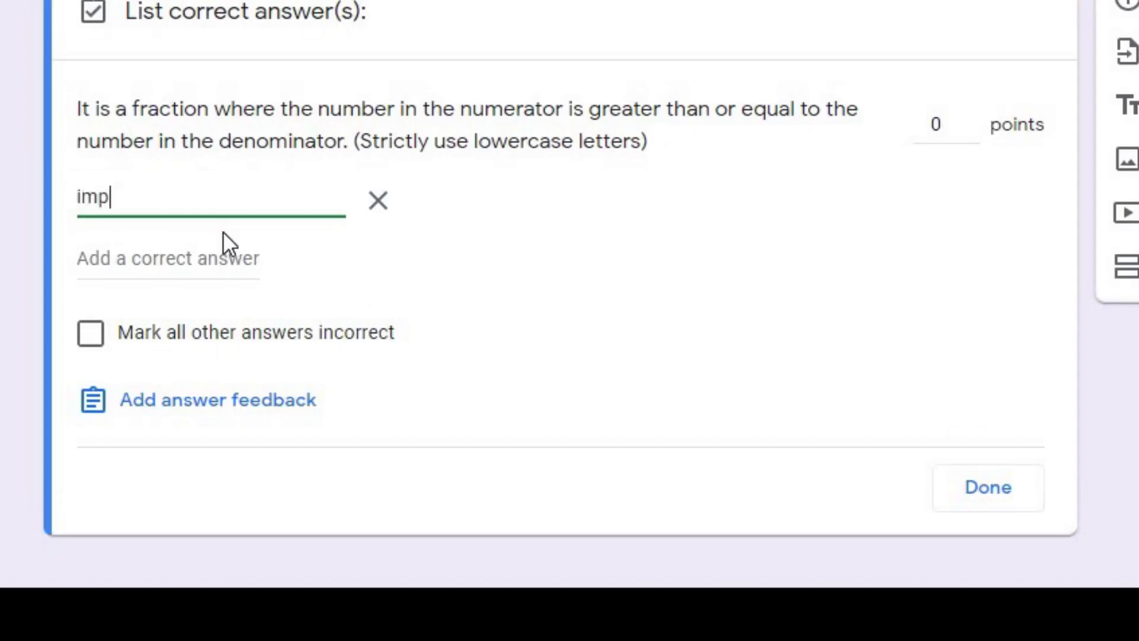
key(BackSpace)
key(BackSpace)
key(BackSpace)
text(er)
Step: Add two further correct answers to the key, both reading "improper fraction"
click(165, 252)
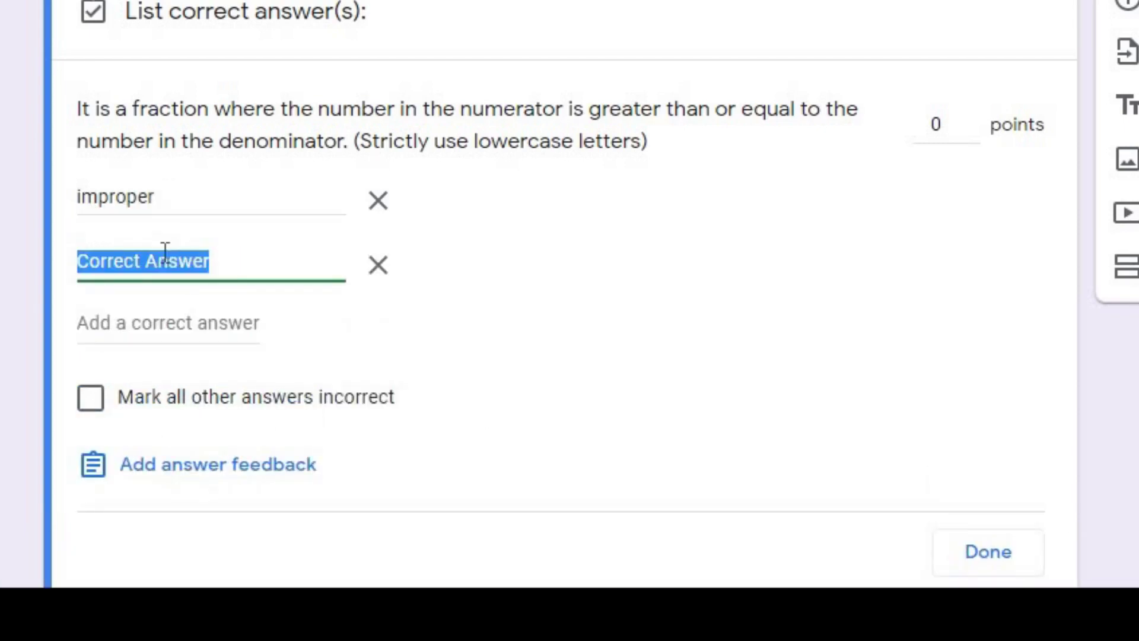
text(im)
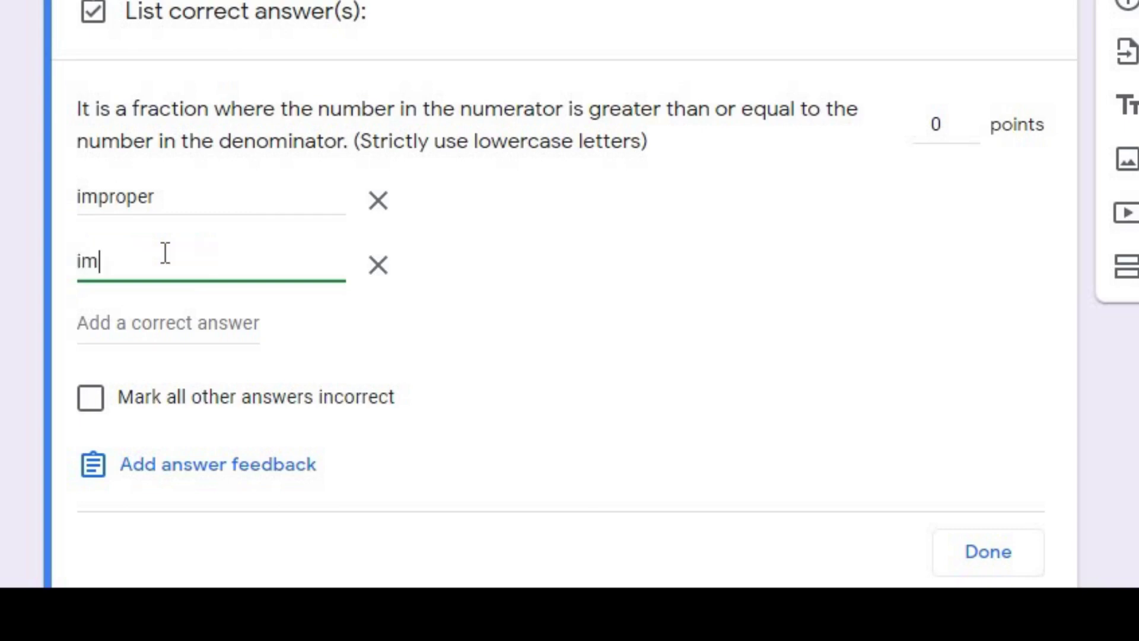
text(proper fraction)
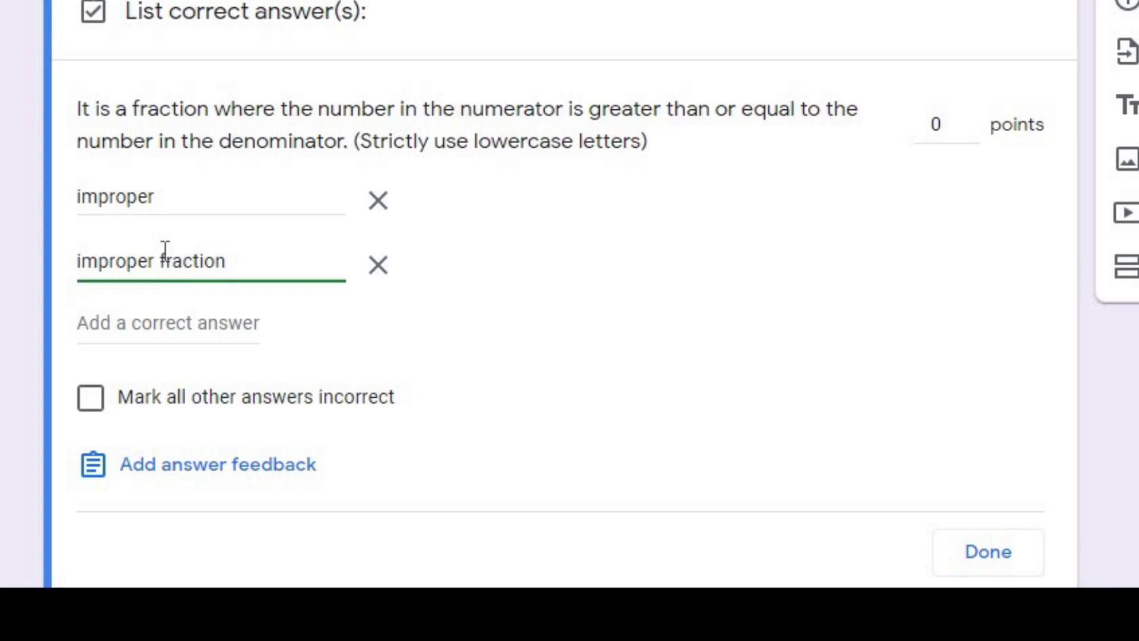
click(145, 323)
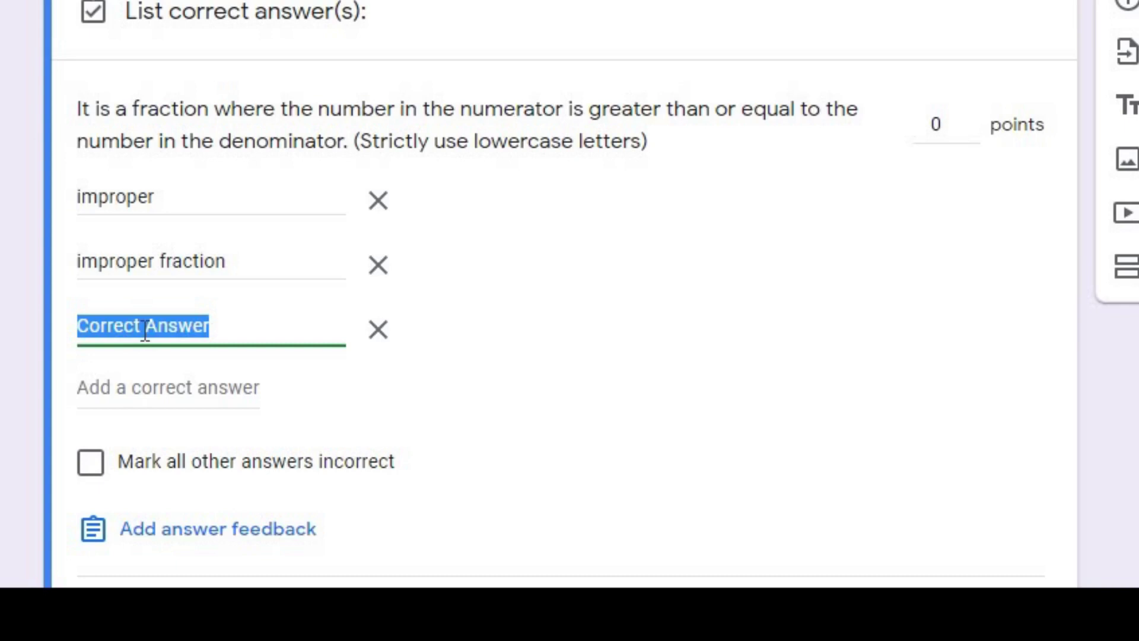
text(improper fraction)
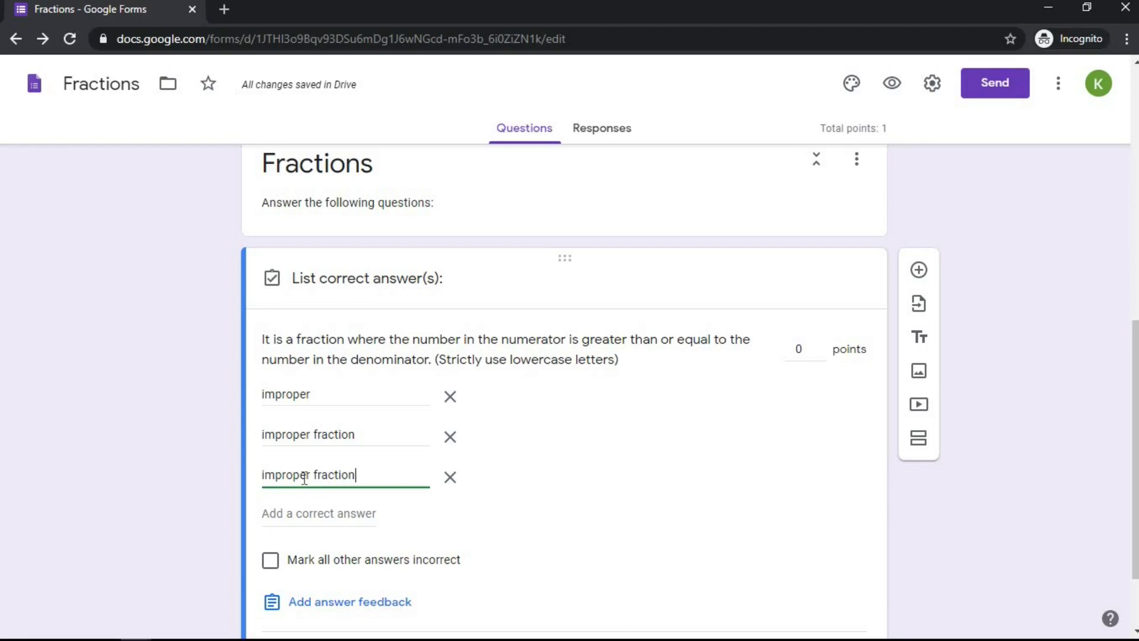
Step: Change the third correct answer to "improper fractions" and mark all other answers incorrect
text(s)
click(138, 490)
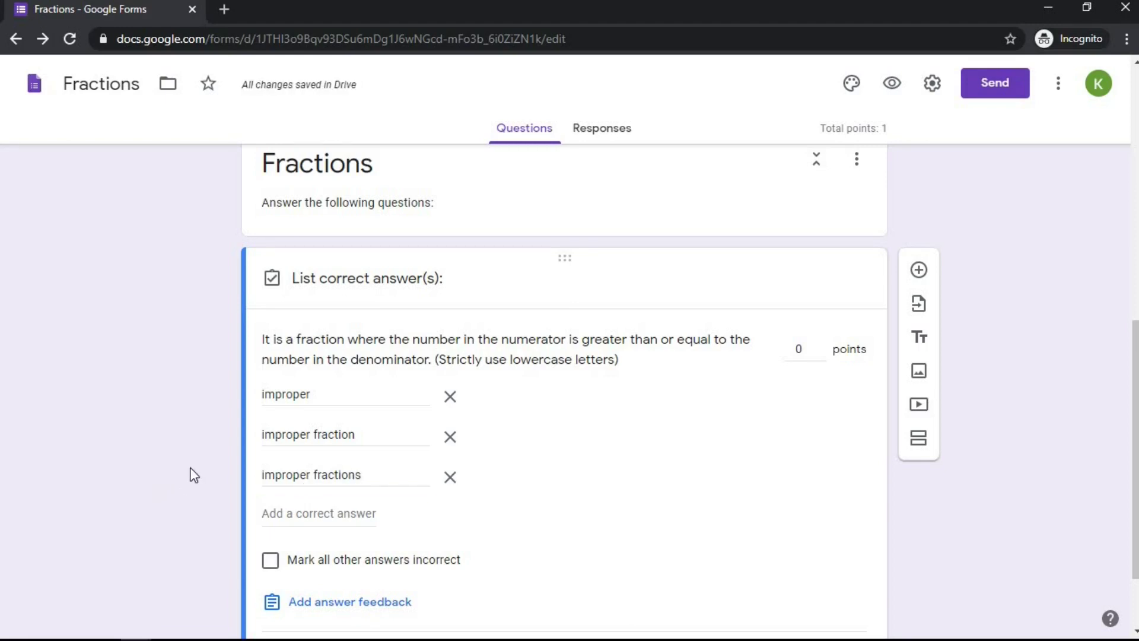
click(272, 566)
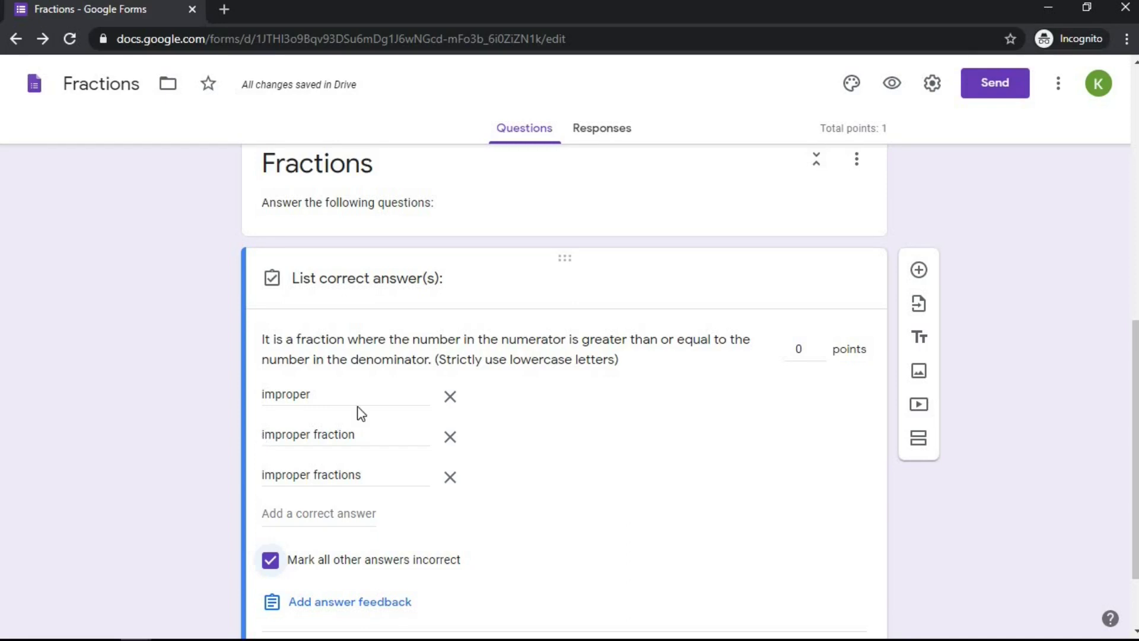
Step: Set the short-answer question's value to 1 point
click(818, 350)
click(818, 346)
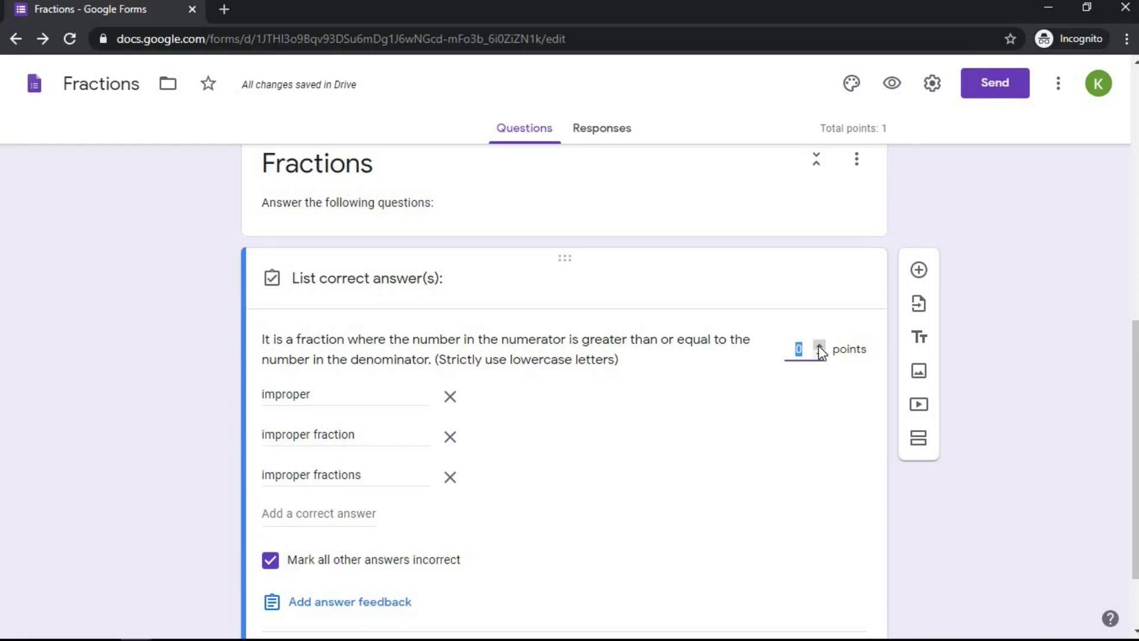
click(749, 415)
Step: Add the feedback "Improper fraction is a fraction where the number in the numerator is greater than or equal to the number in the denominator." and finish the key
scroll(740, 416, down, 2)
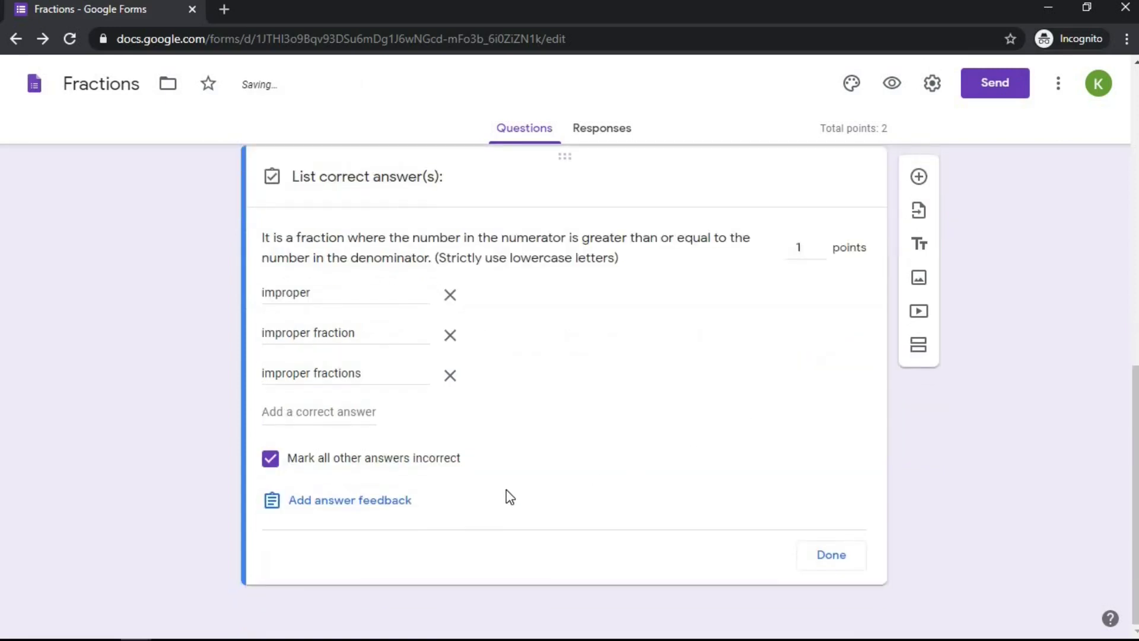
click(391, 504)
click(406, 197)
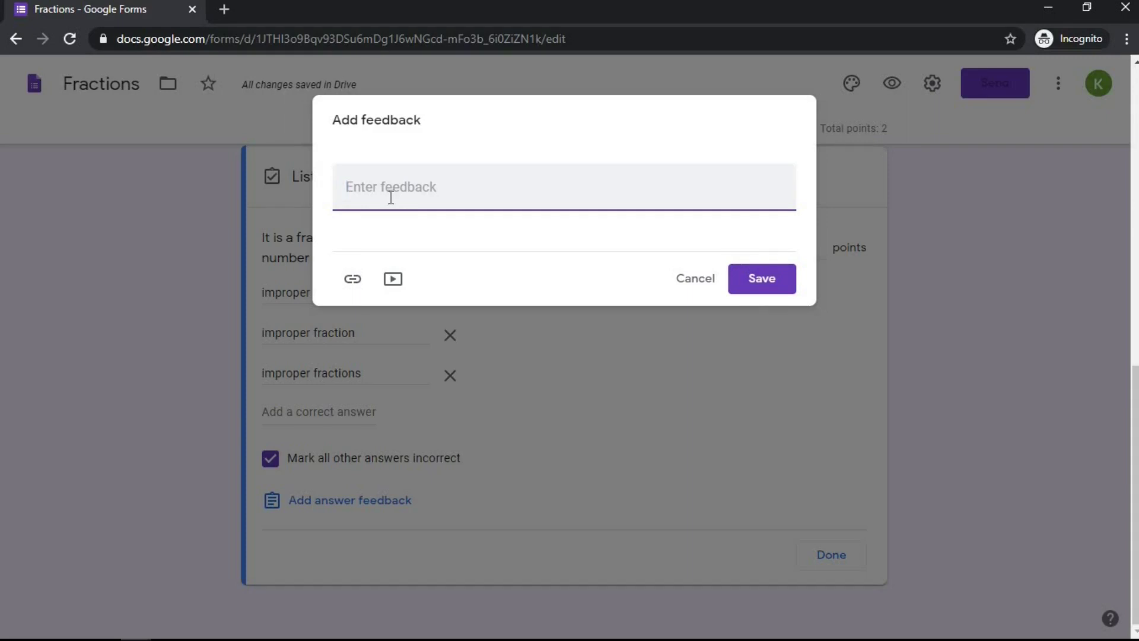
key(ctrl+v)
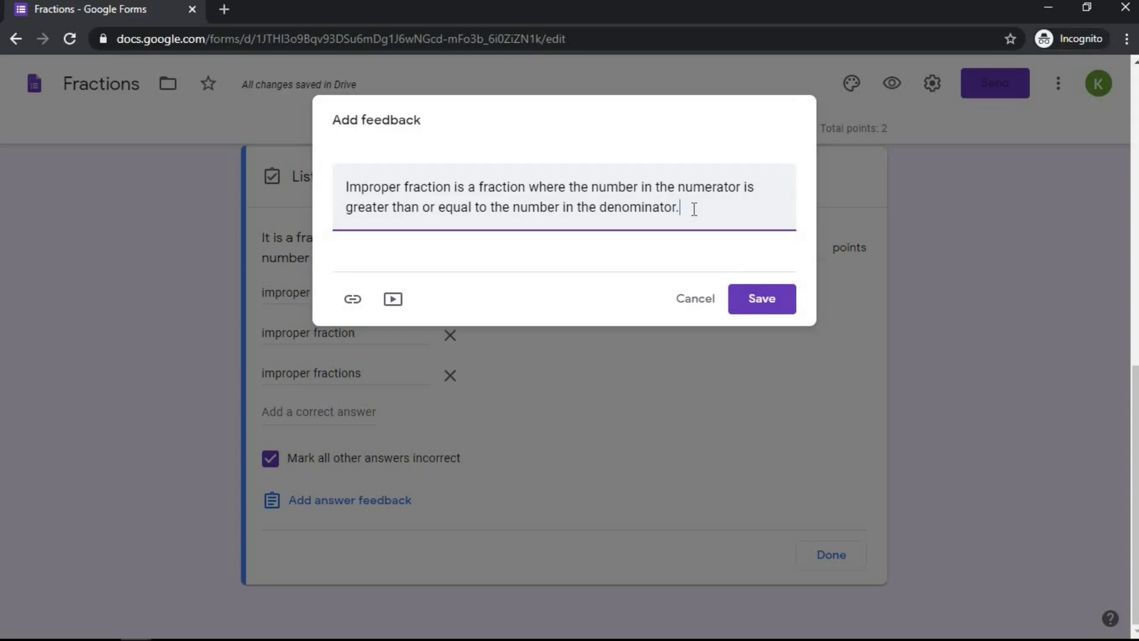
click(761, 298)
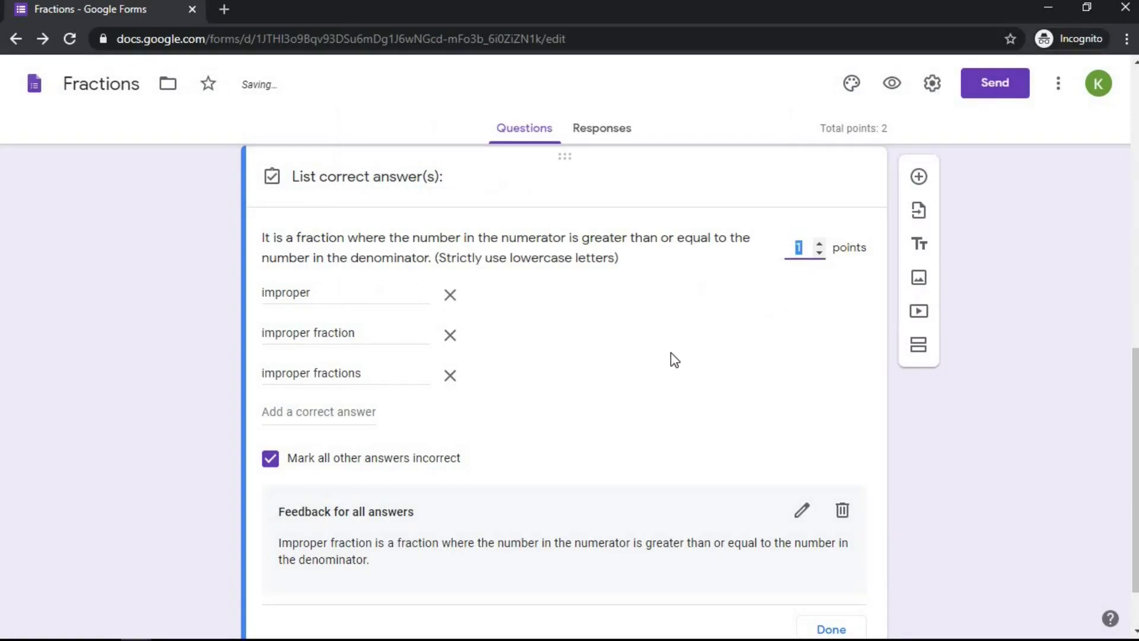
scroll(653, 379, down, 1)
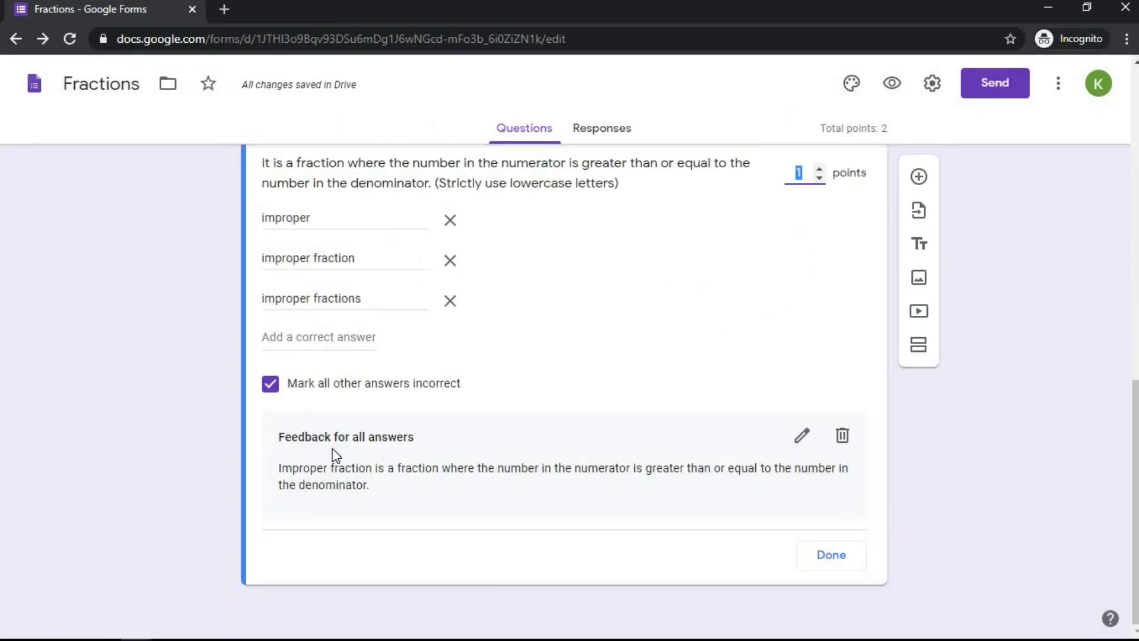
click(837, 559)
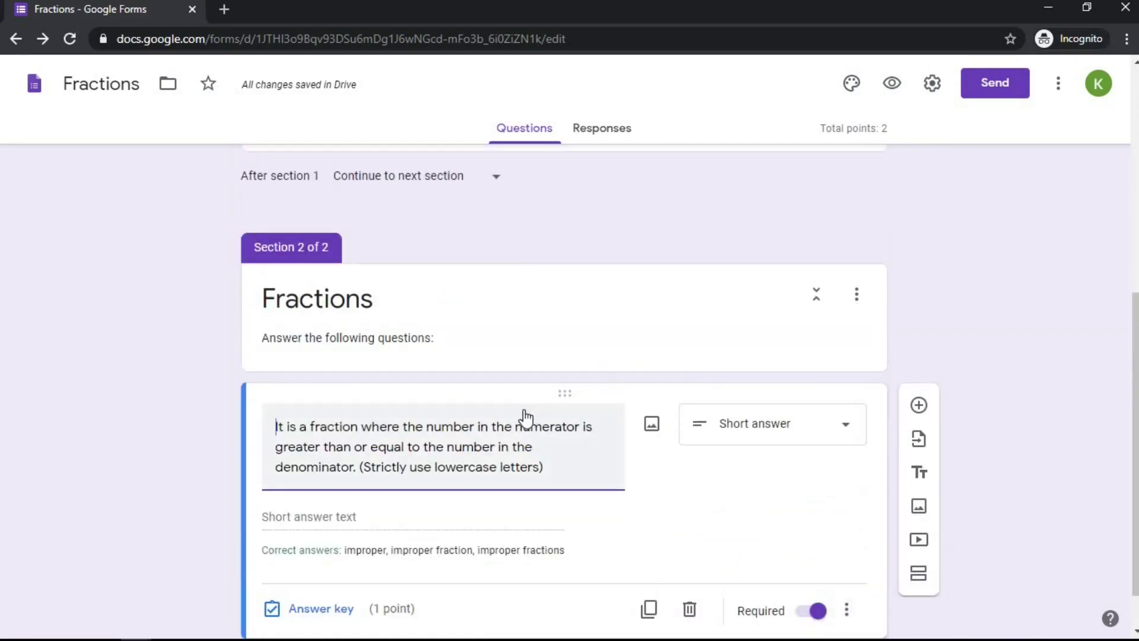
Step: Add a third section after the short-answer question and give it section 2's title, "Fractions"
scroll(219, 404, down, 1)
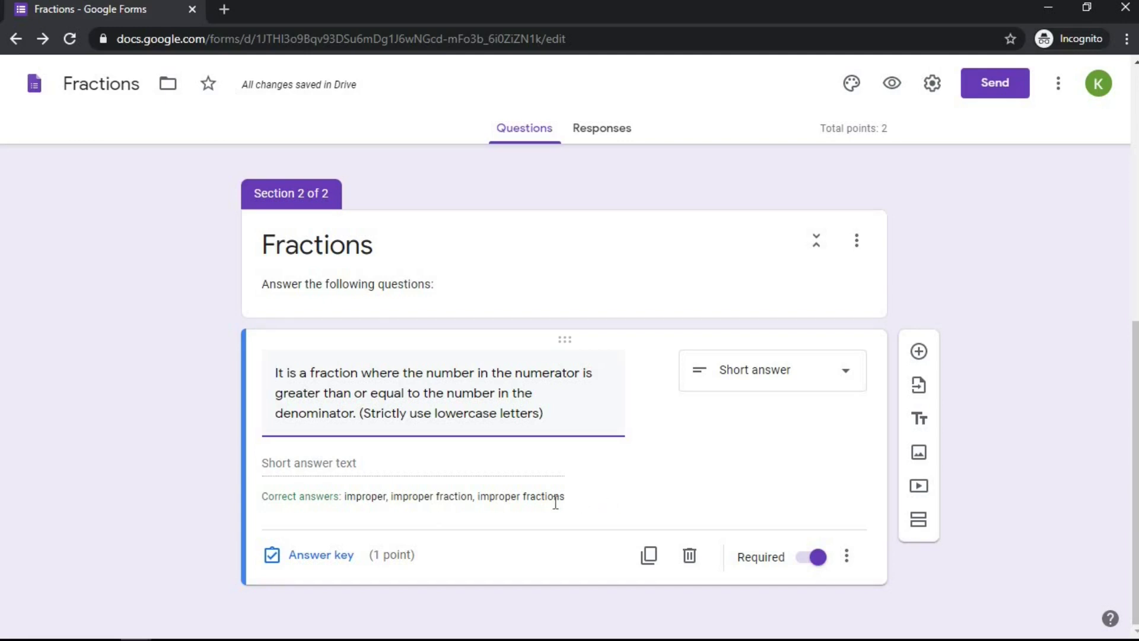
click(921, 523)
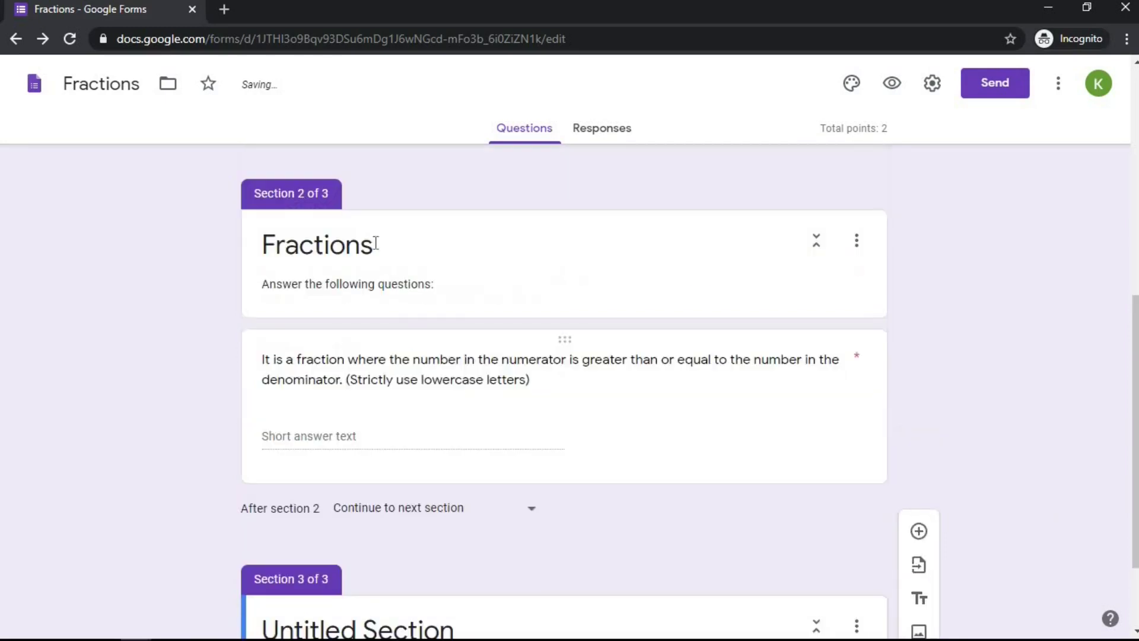
double_click(372, 243)
right_click(364, 252)
click(381, 283)
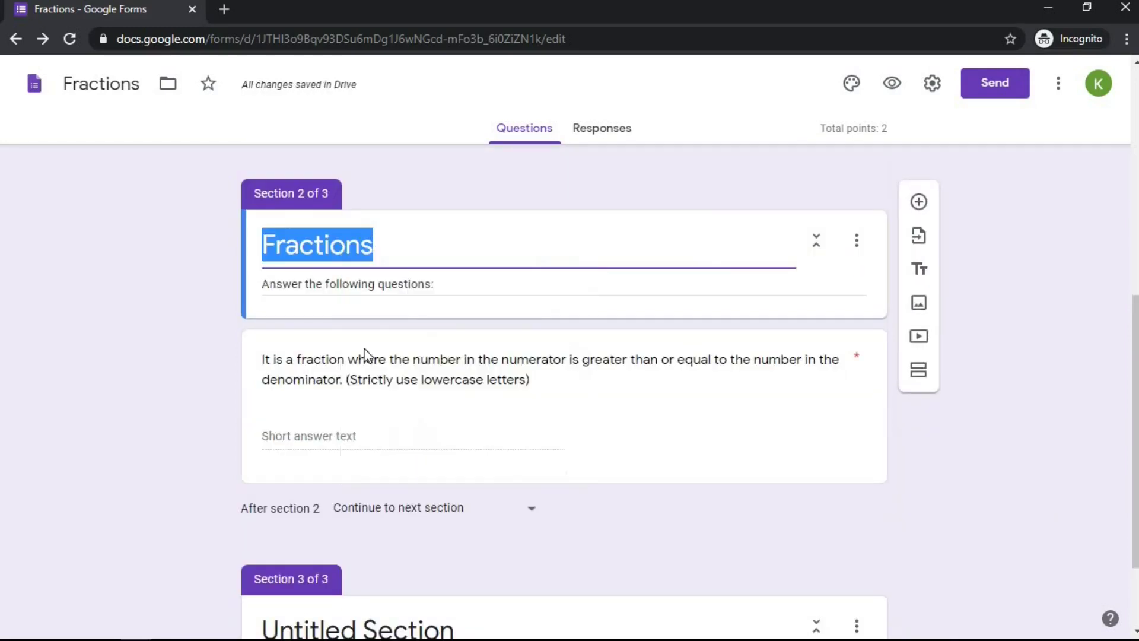
scroll(340, 510, down, 2)
triple_click(340, 510)
key(ctrl+v)
Step: Copy section 2's description "Answer the following questions:" into the description of section 3
scroll(325, 407, up, 4)
triple_click(335, 417)
right_click(336, 417)
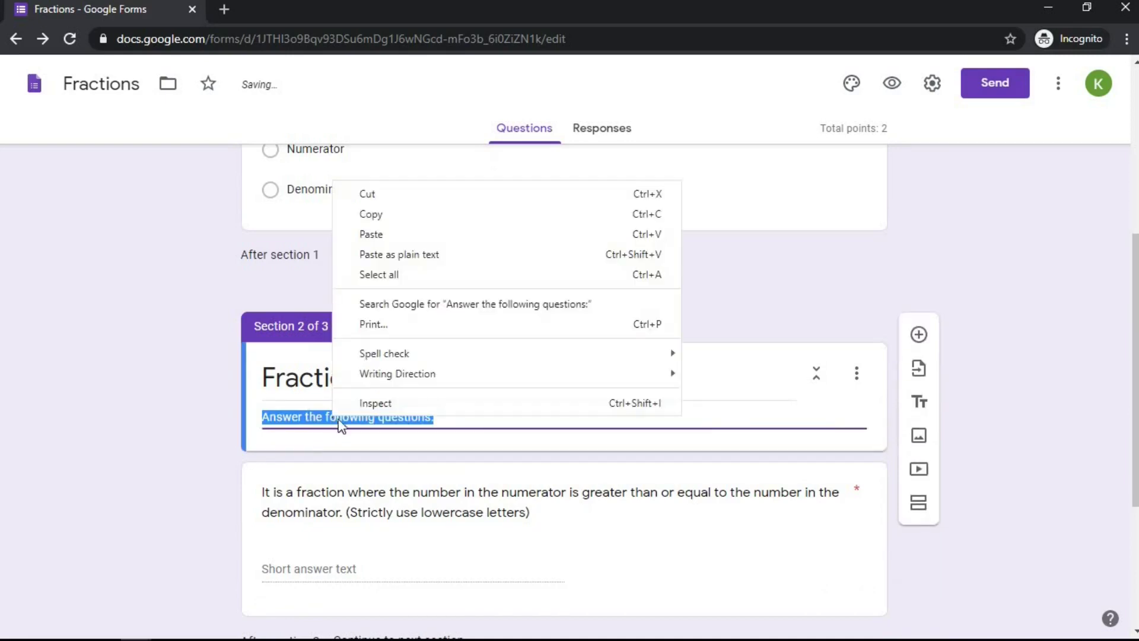
click(374, 215)
scroll(351, 457, down, 4)
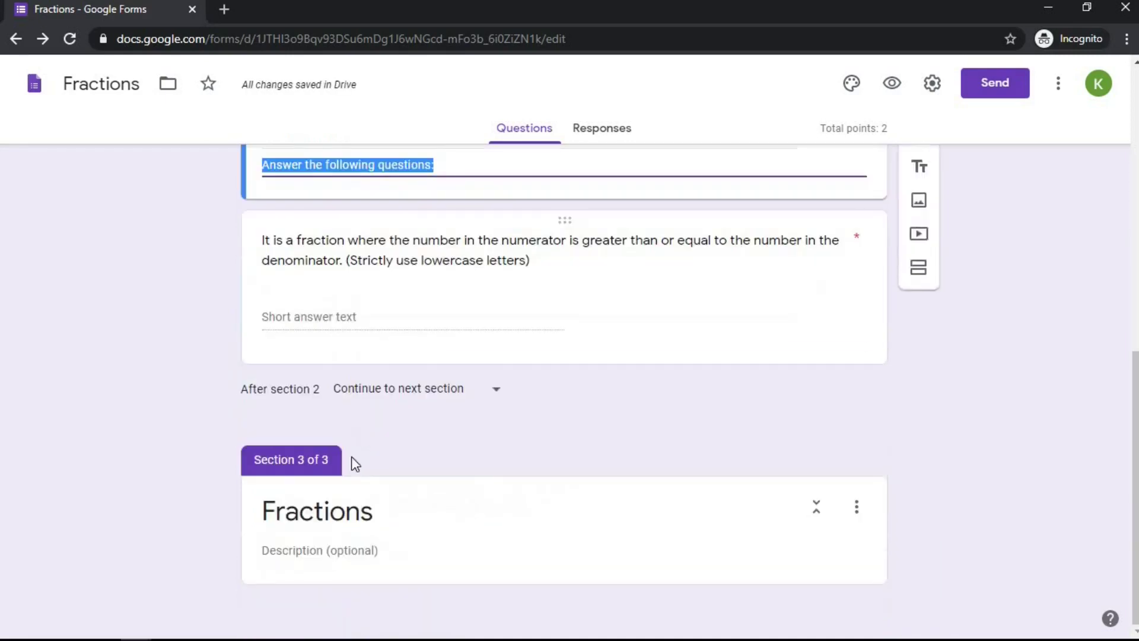
click(313, 545)
key(ctrl+v)
click(182, 508)
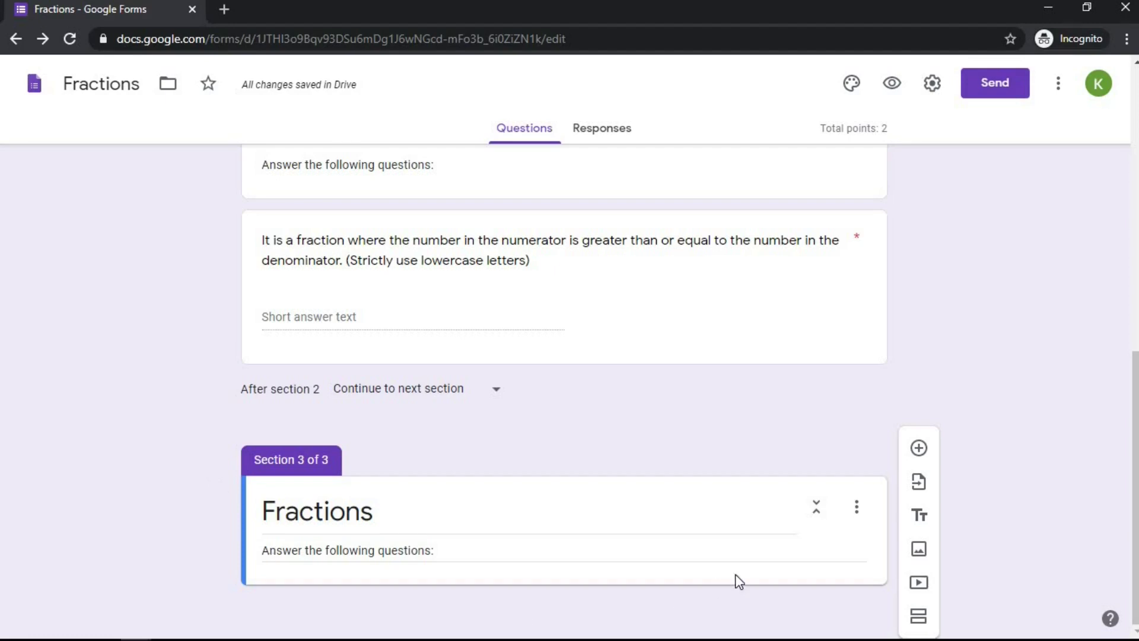
Step: Add a Checkboxes question to section 3 reading "Which among the following fractions is/are equal to 1/2?"
click(919, 449)
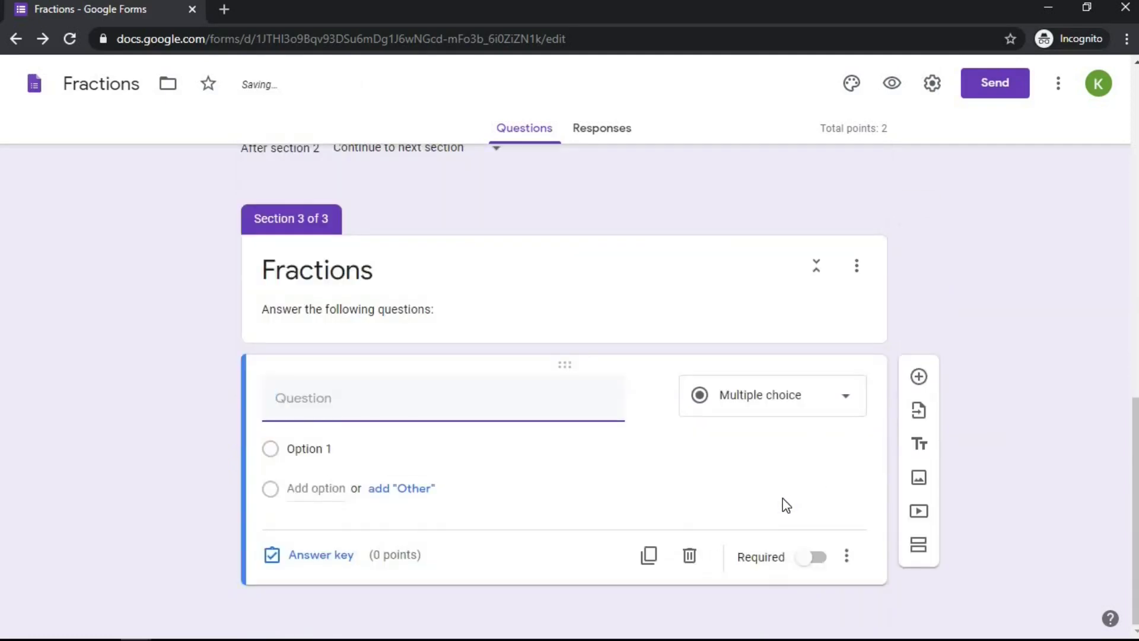
click(836, 413)
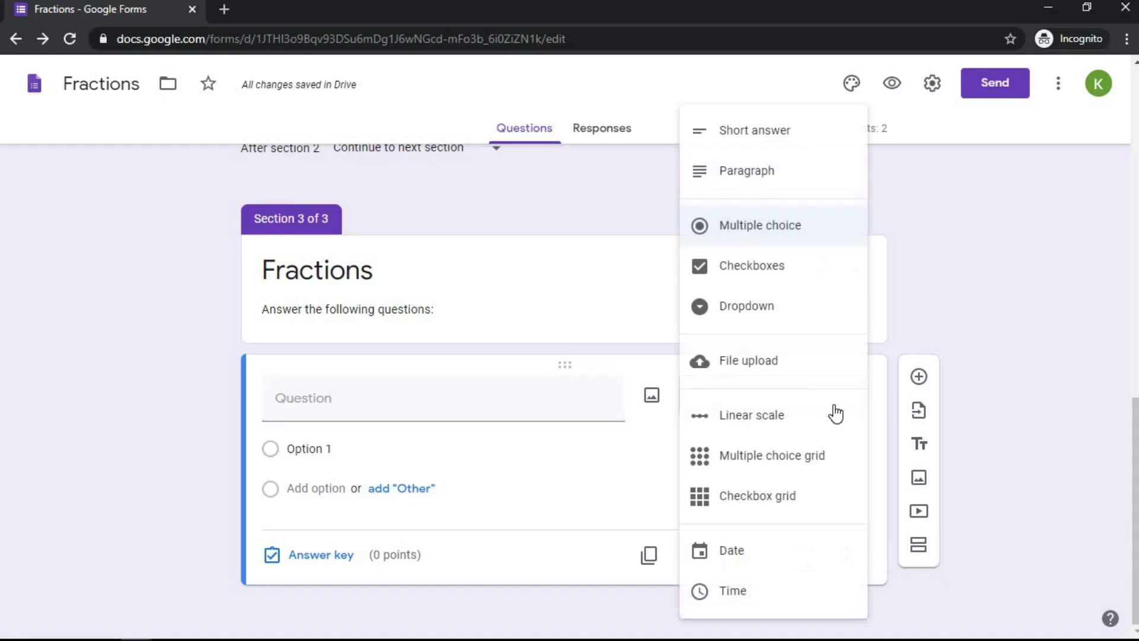
click(753, 267)
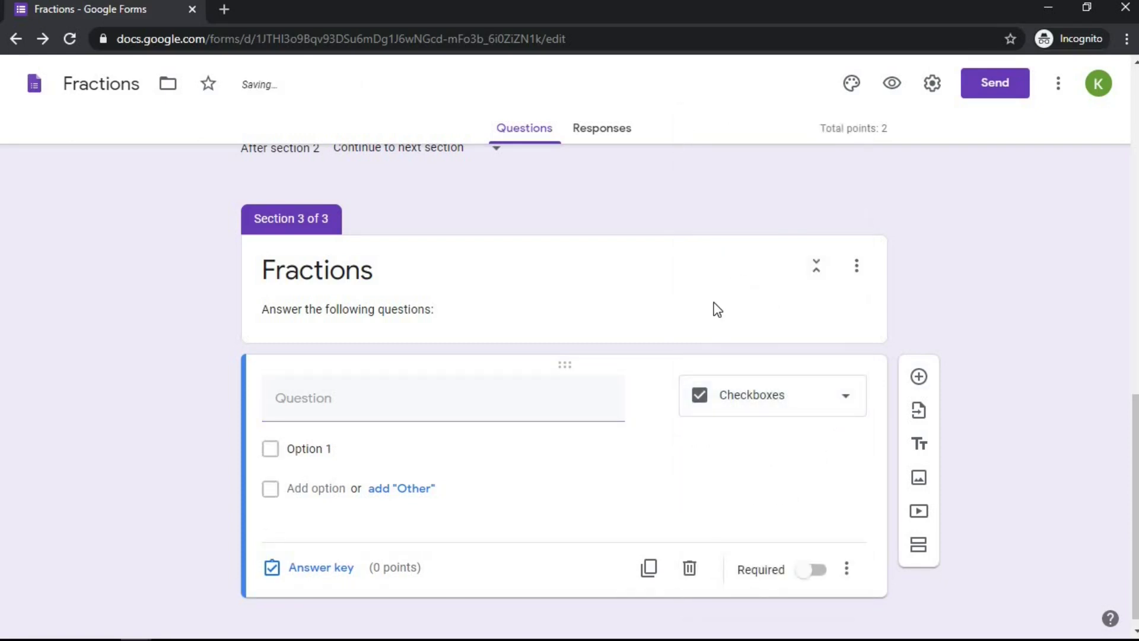
click(356, 402)
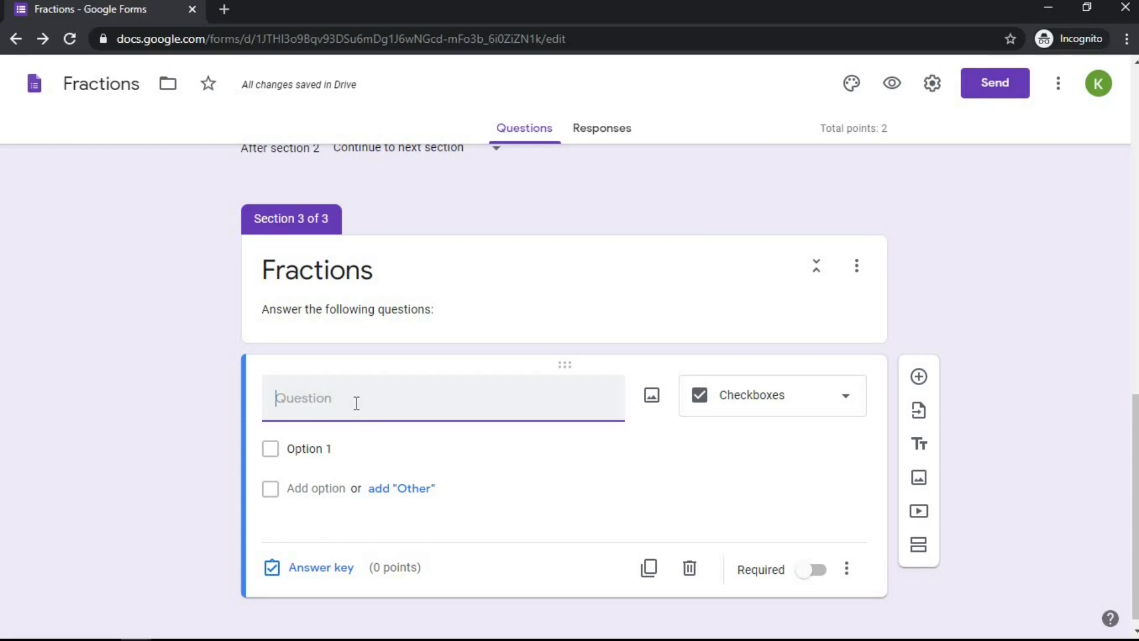
key(ctrl+v)
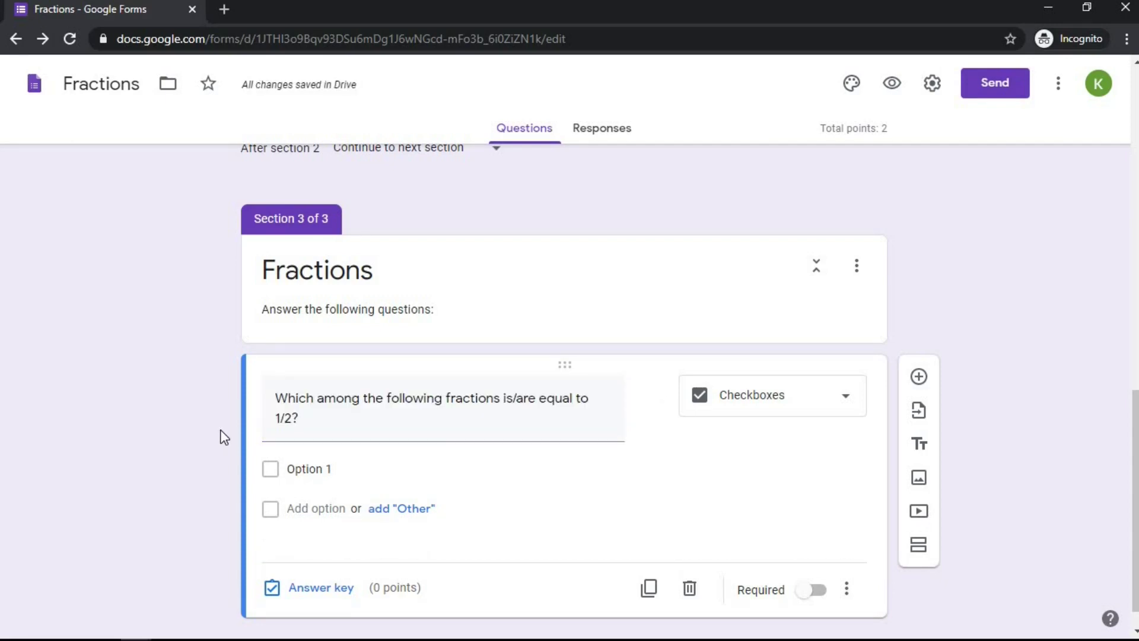
Step: Give the checkbox question the four options 2/4, 3/5, 4/8 and 5/9
scroll(224, 437, down, 1)
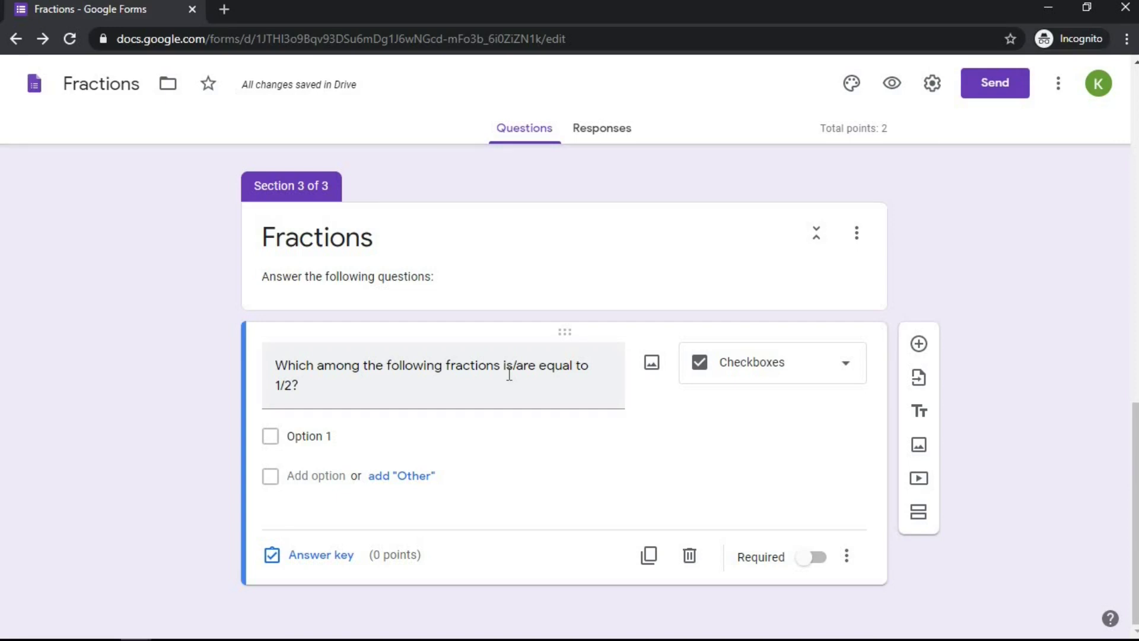
click(319, 436)
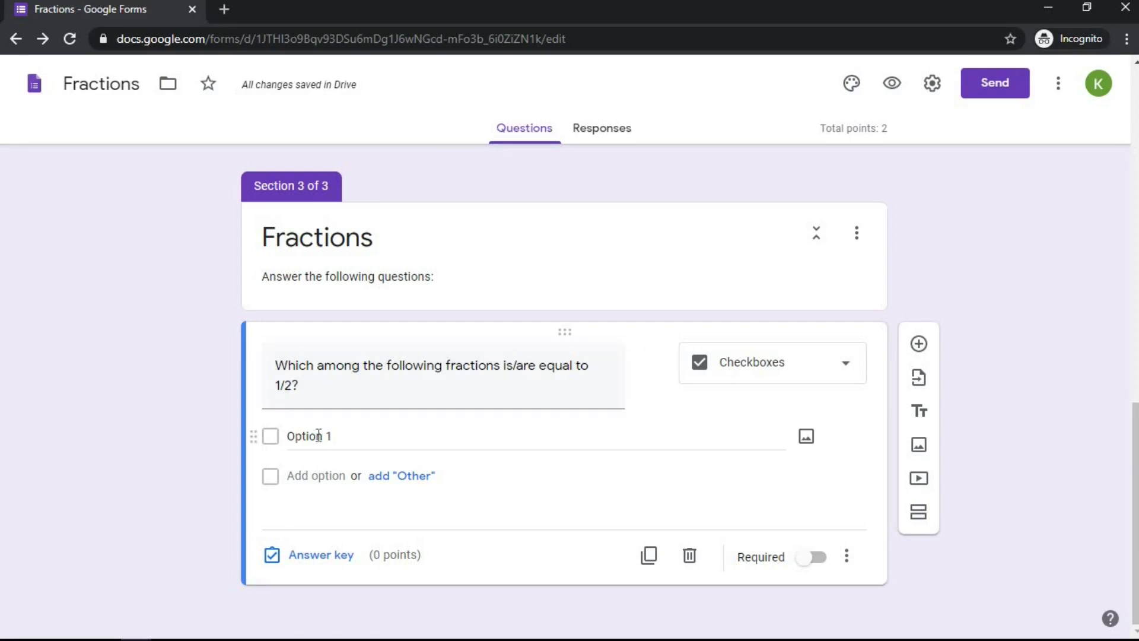
click(318, 438)
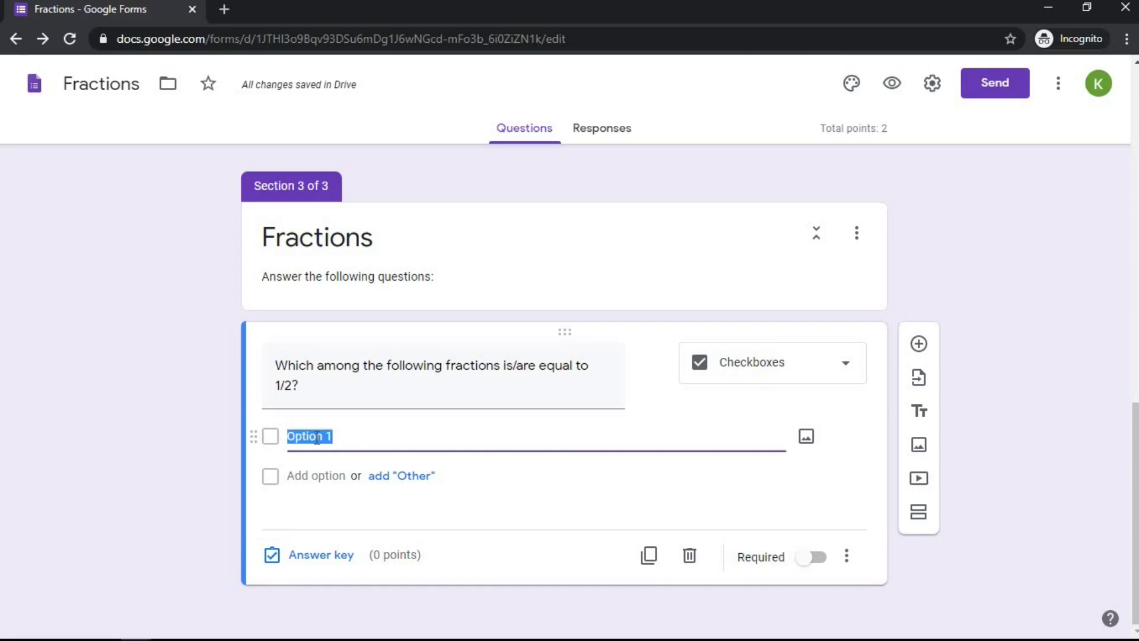
text(2/4)
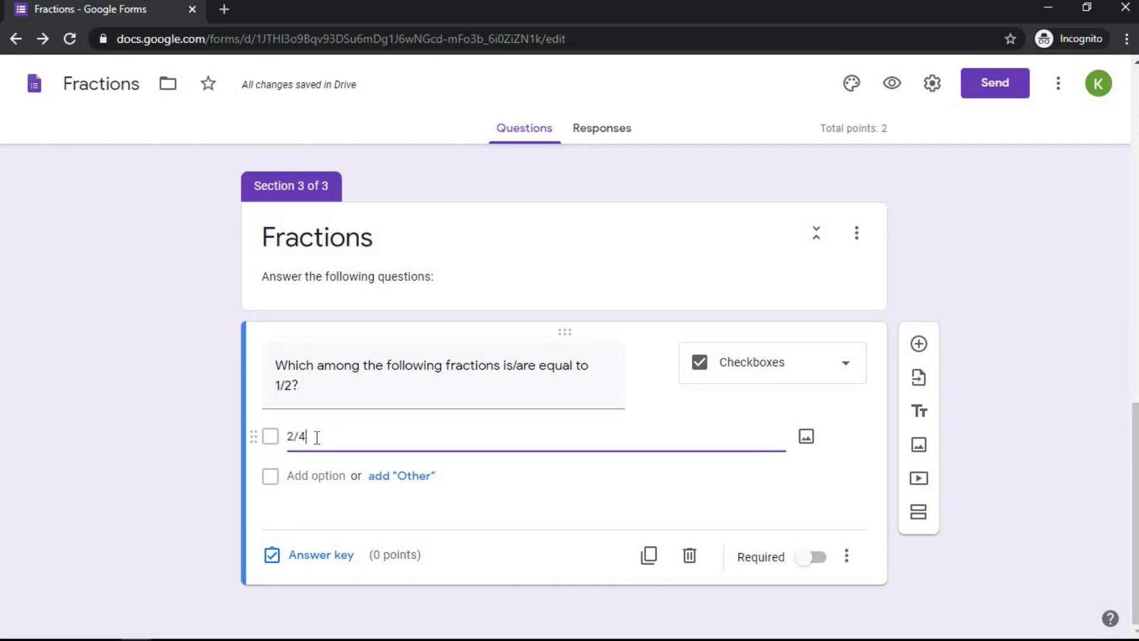
click(309, 475)
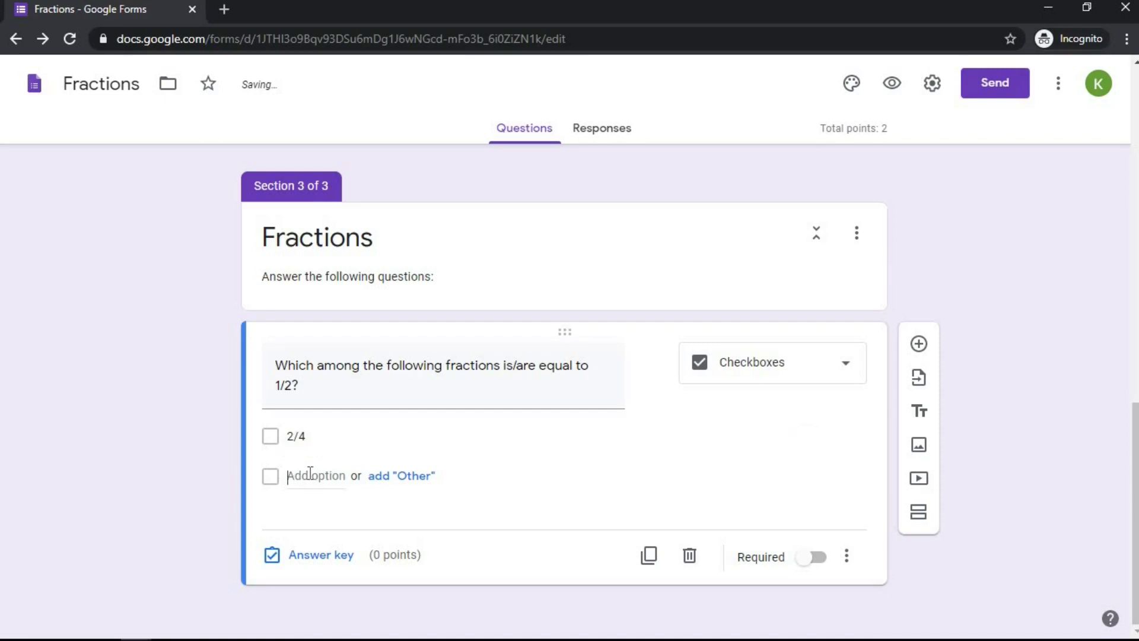
text(3/5)
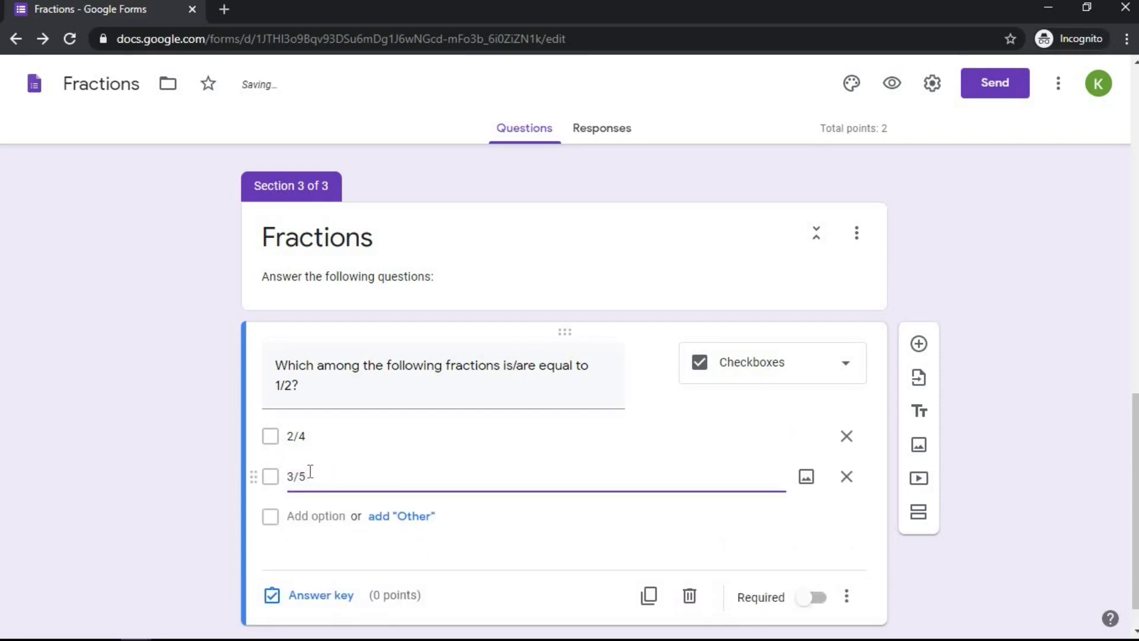
click(309, 515)
text(4/8)
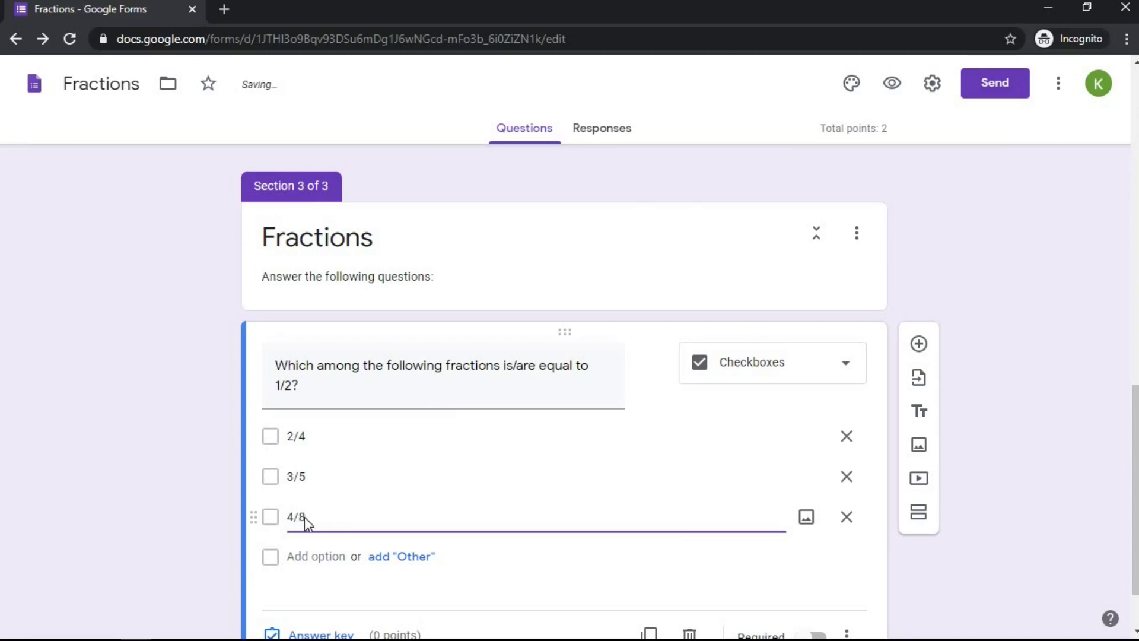
scroll(305, 521, down, 1)
click(316, 480)
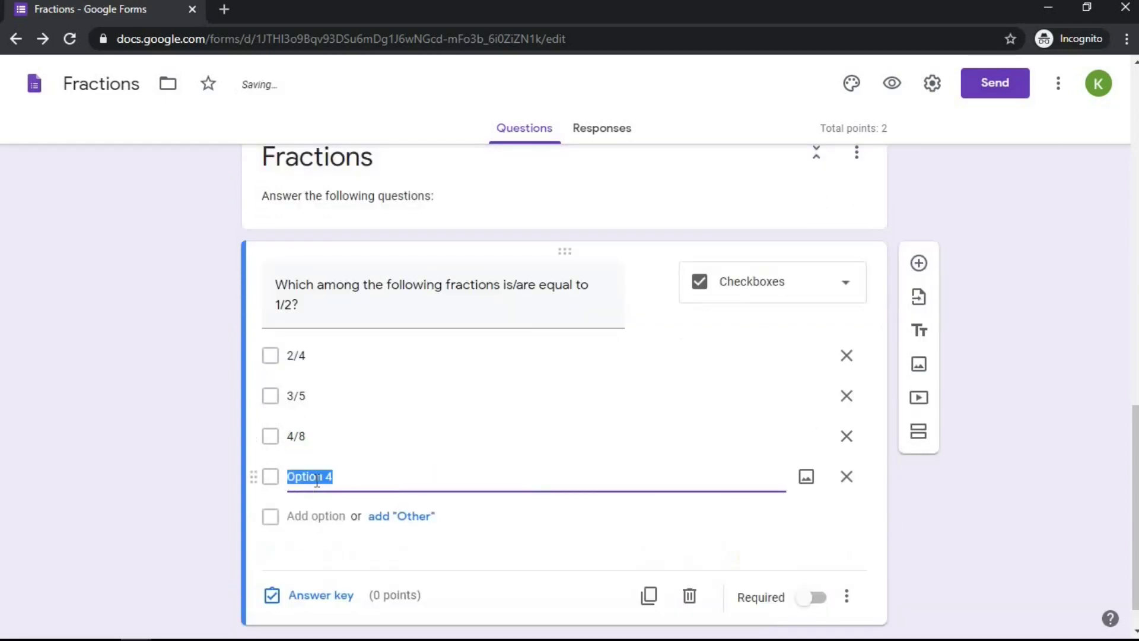
text(5/9)
click(133, 470)
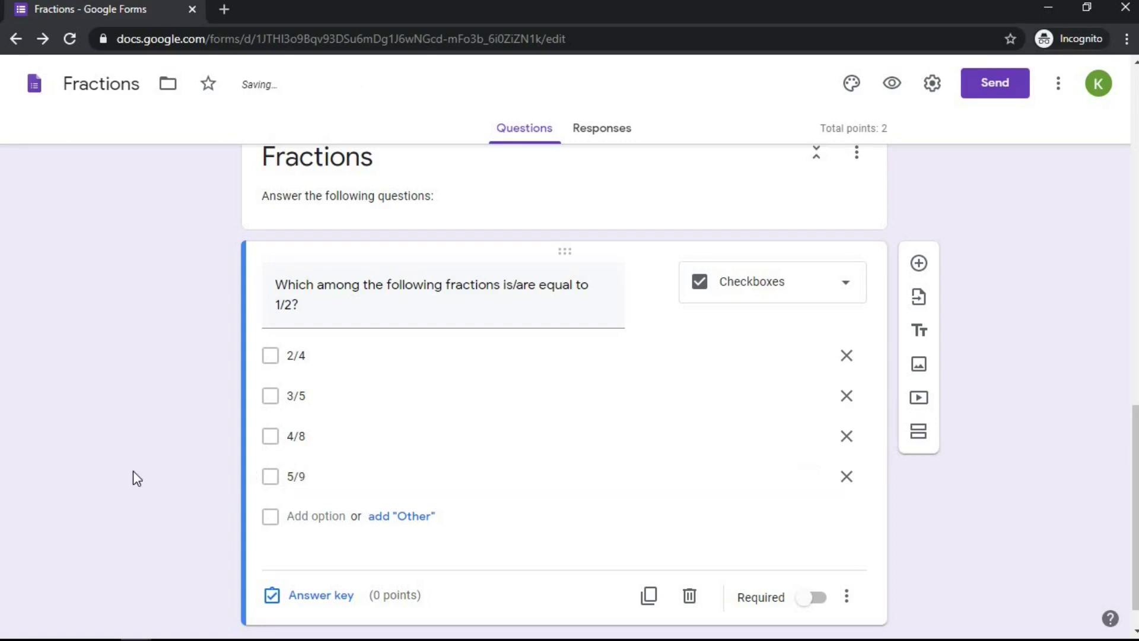
Step: Make the checkbox question required and mark 2/4 and 4/8 as the correct answers in its answer key
scroll(181, 442, down, 1)
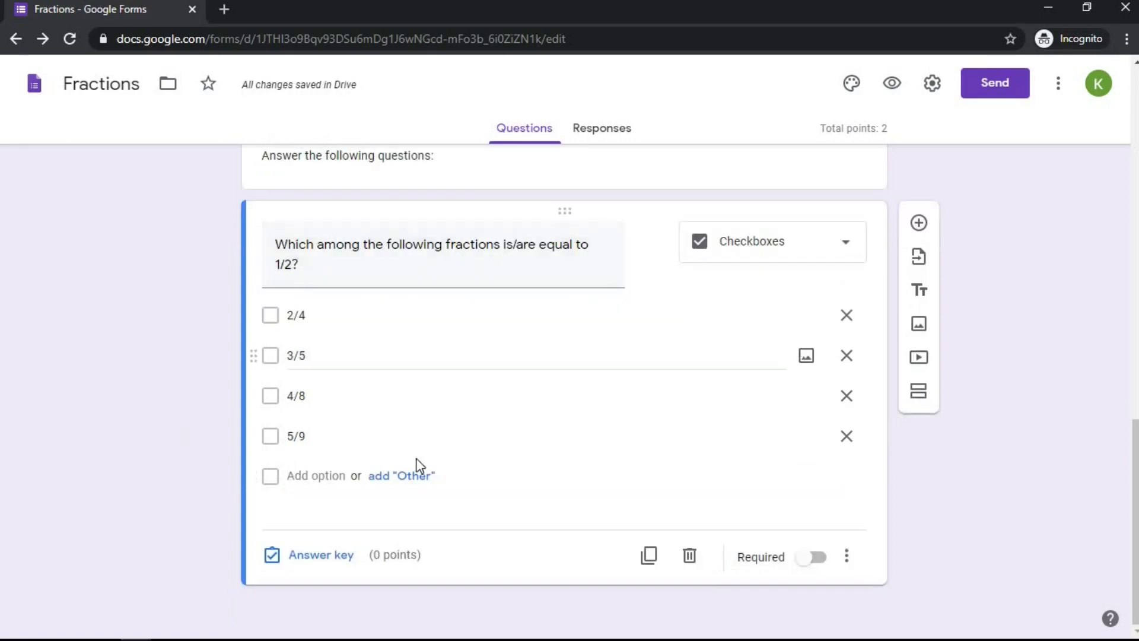
click(819, 558)
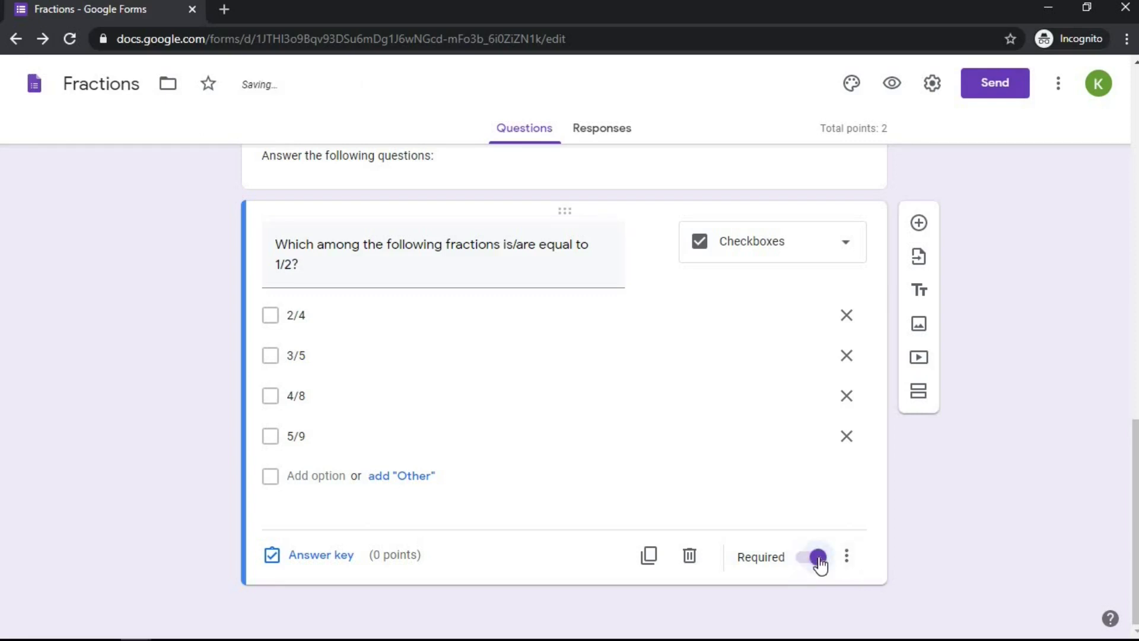
click(301, 558)
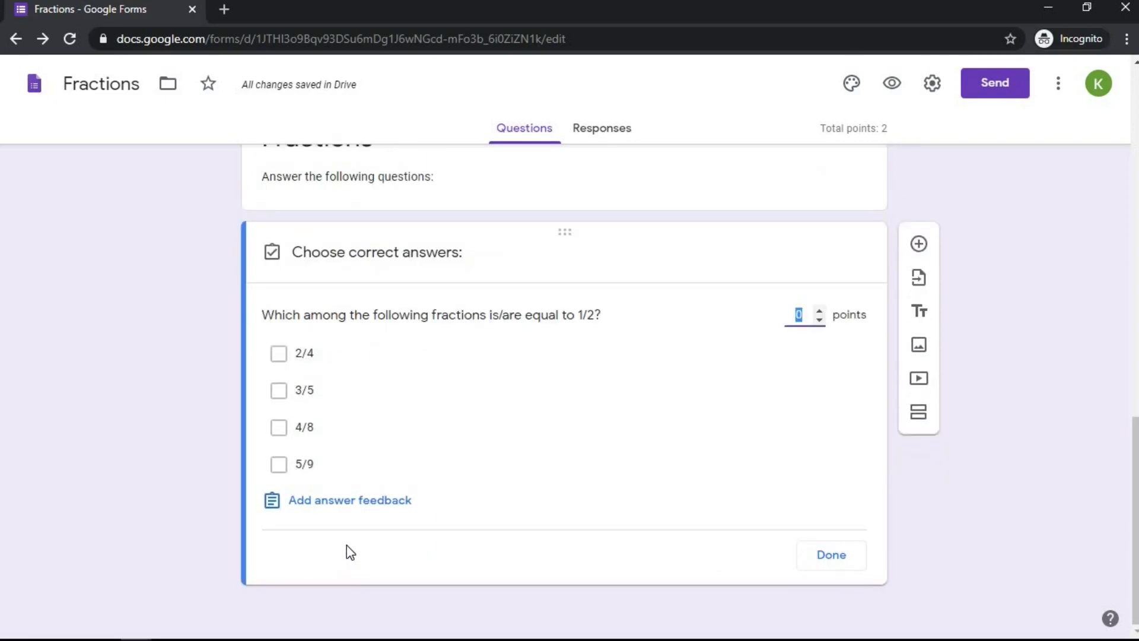
click(279, 356)
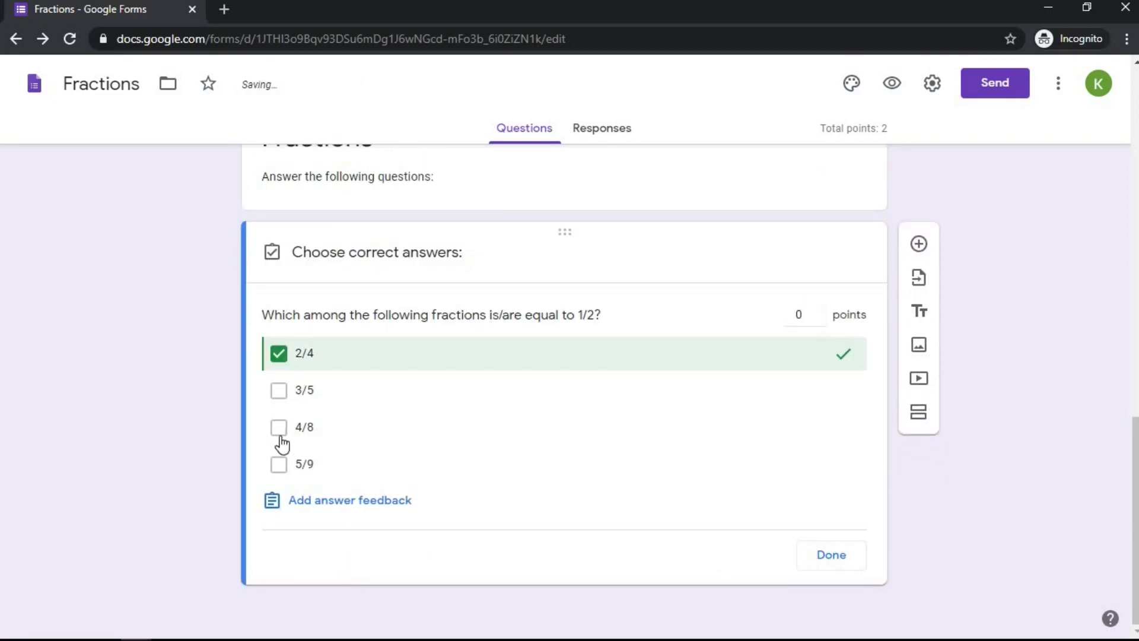
click(284, 432)
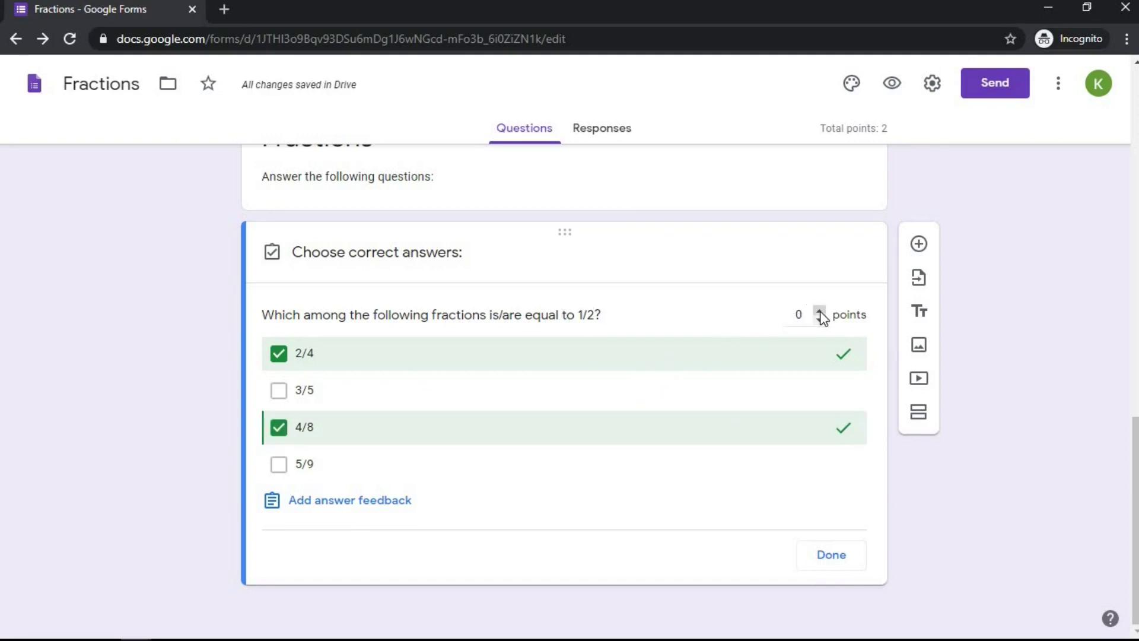
Step: Set the point value of the checkbox question about fractions equal to 1/2 to 2 points
click(804, 315)
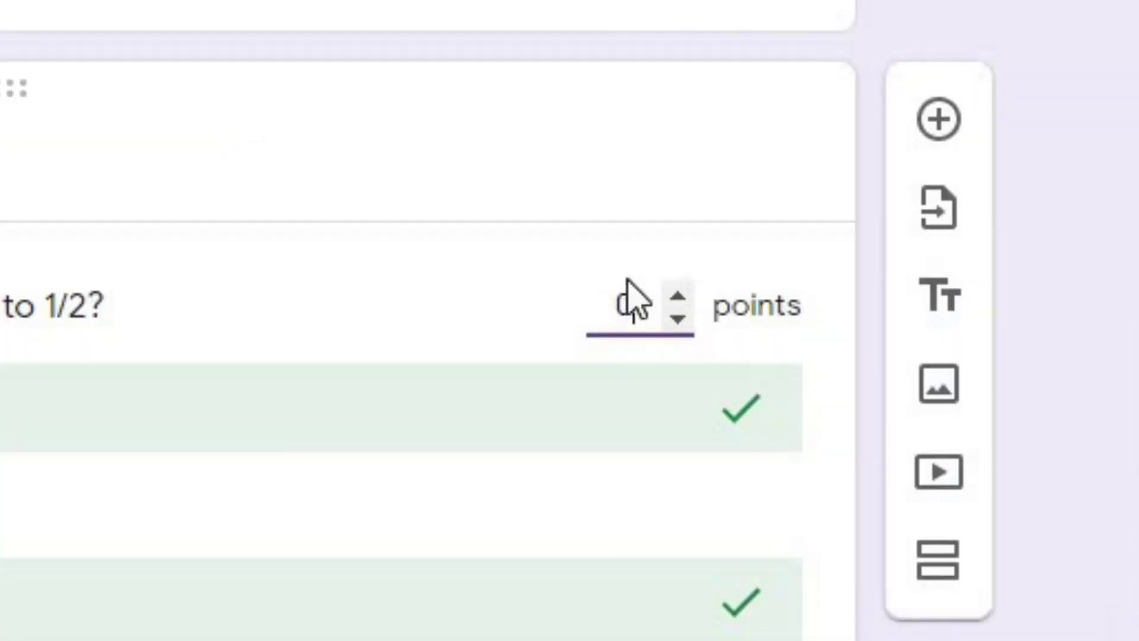
click(675, 300)
click(676, 300)
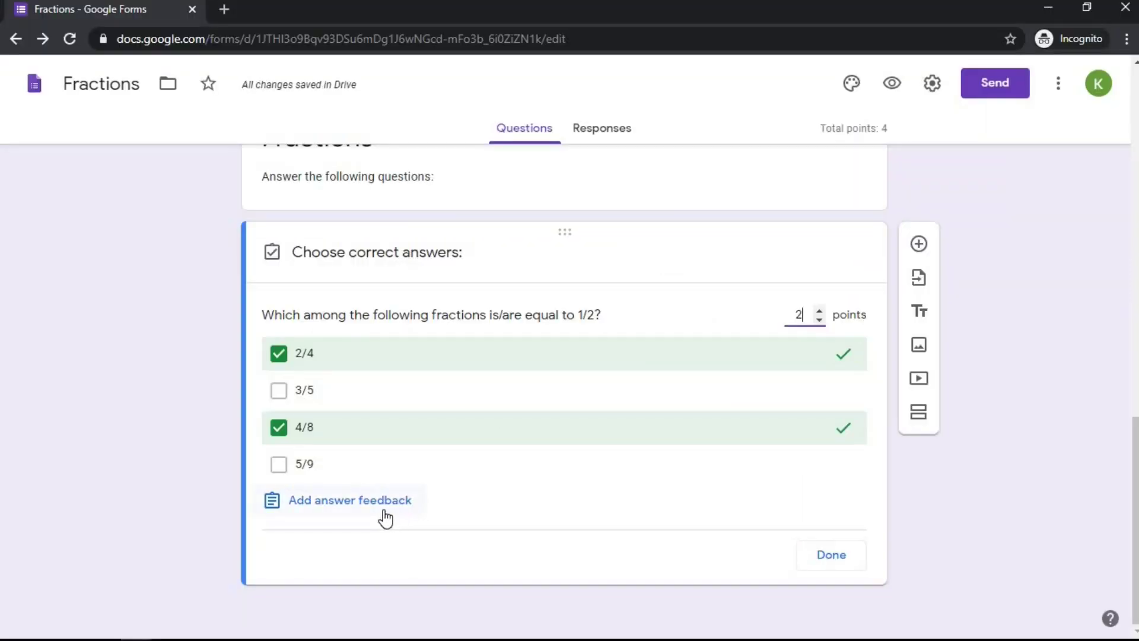
Step: Add answer feedback reading "Both 2/4 and 4/8 are equal to 1/2" for incorrect answers and "Good job!" for correct answers, and save it
click(384, 512)
click(437, 226)
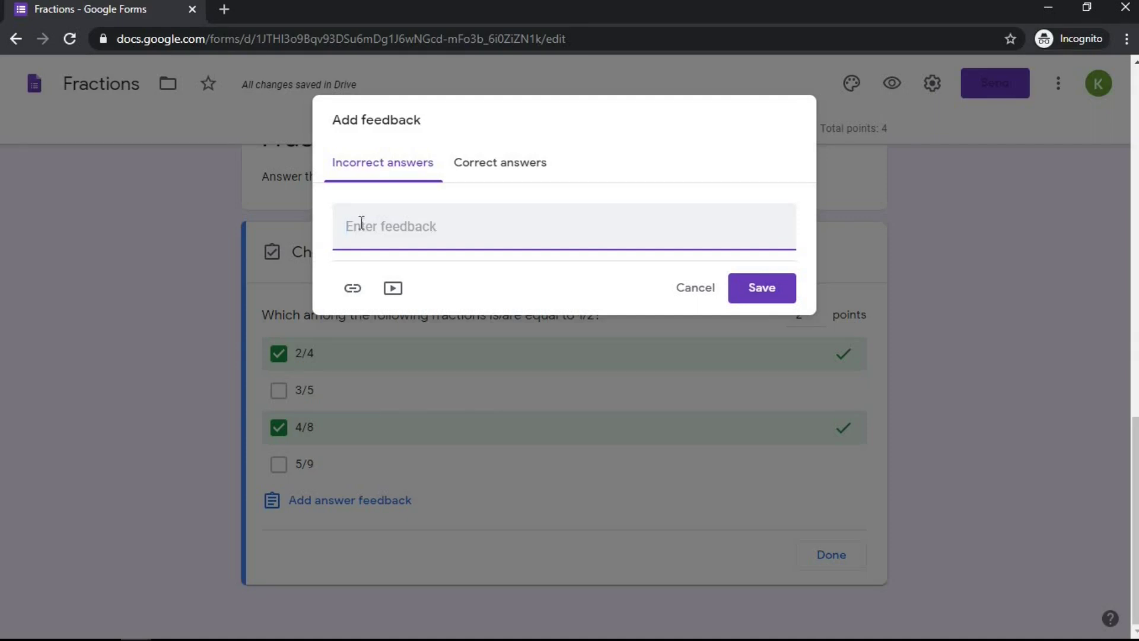
text(Both 2/4 and 4/8 are equal to 1/2)
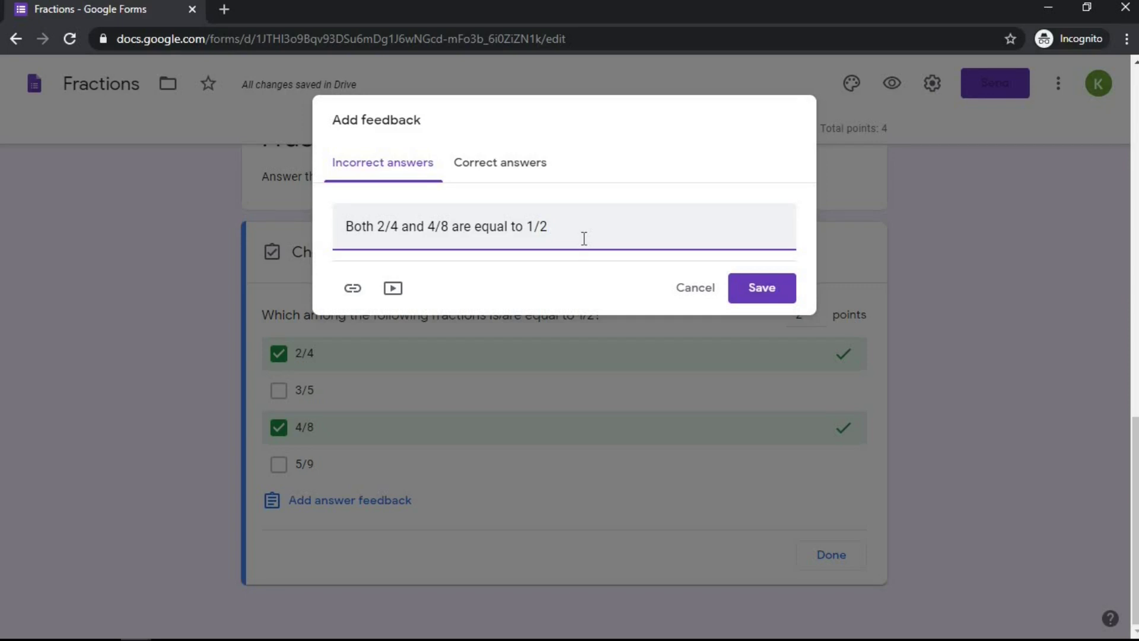
click(512, 179)
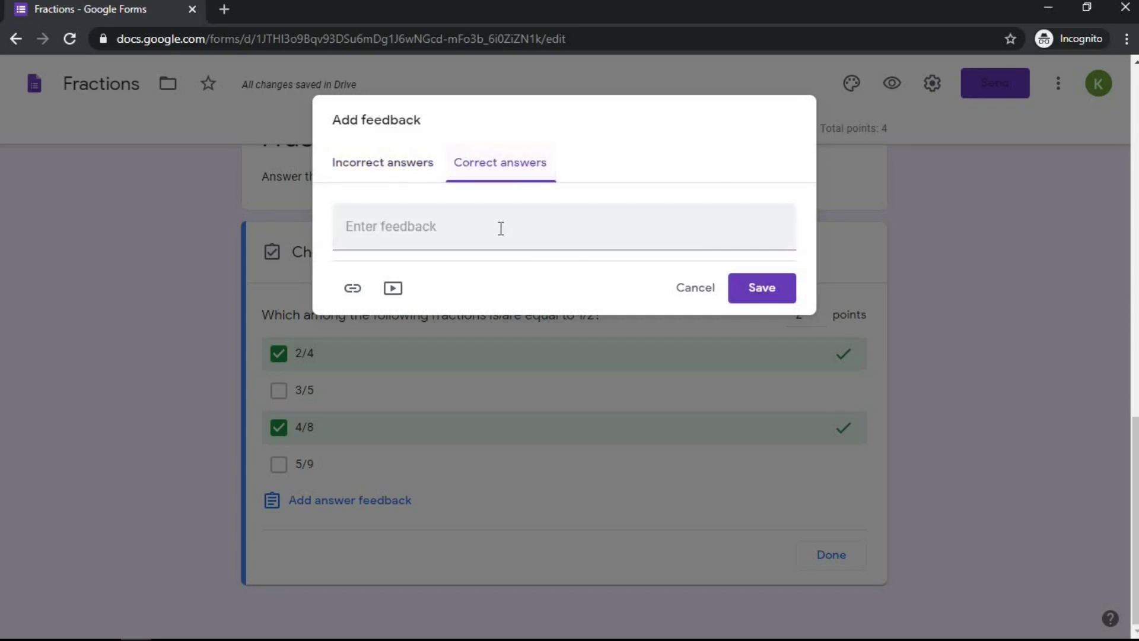
text(G)
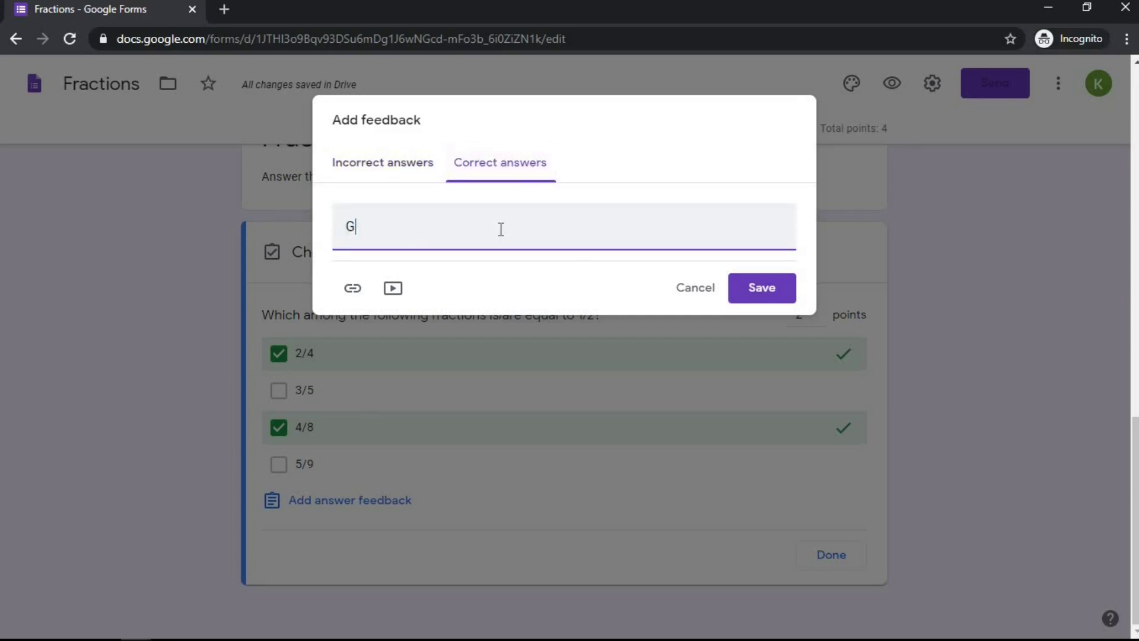
text(ood job!)
click(750, 300)
click(192, 409)
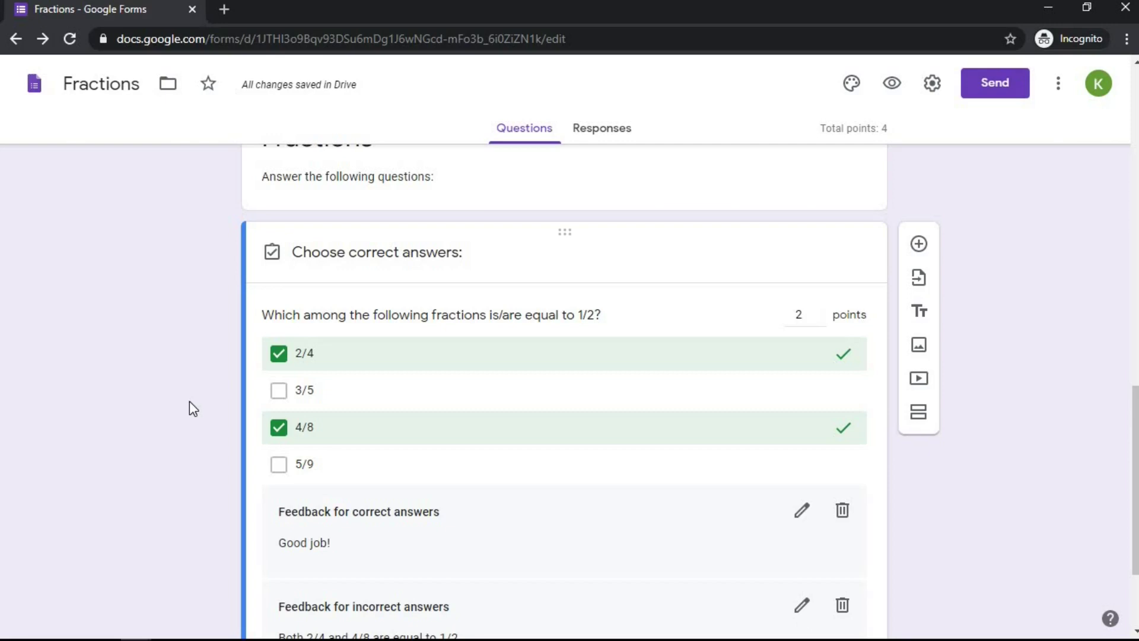